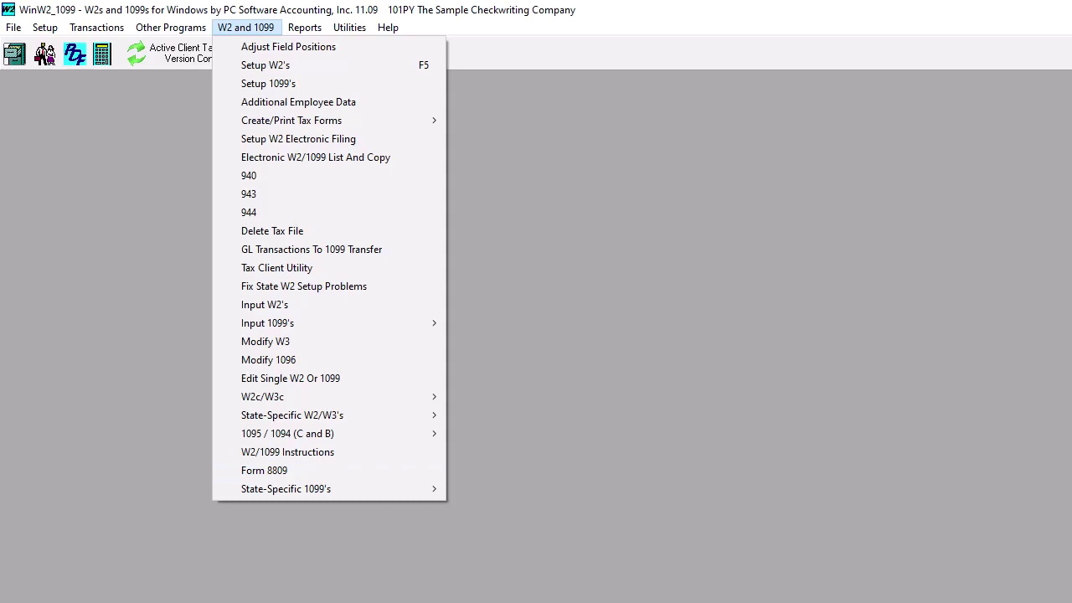
Return to WinW2_1099, open the Electronic 1099's settings in the 1099 setup, and enable Produce Electronic File.
{"action": "key", "text": "Escape"}
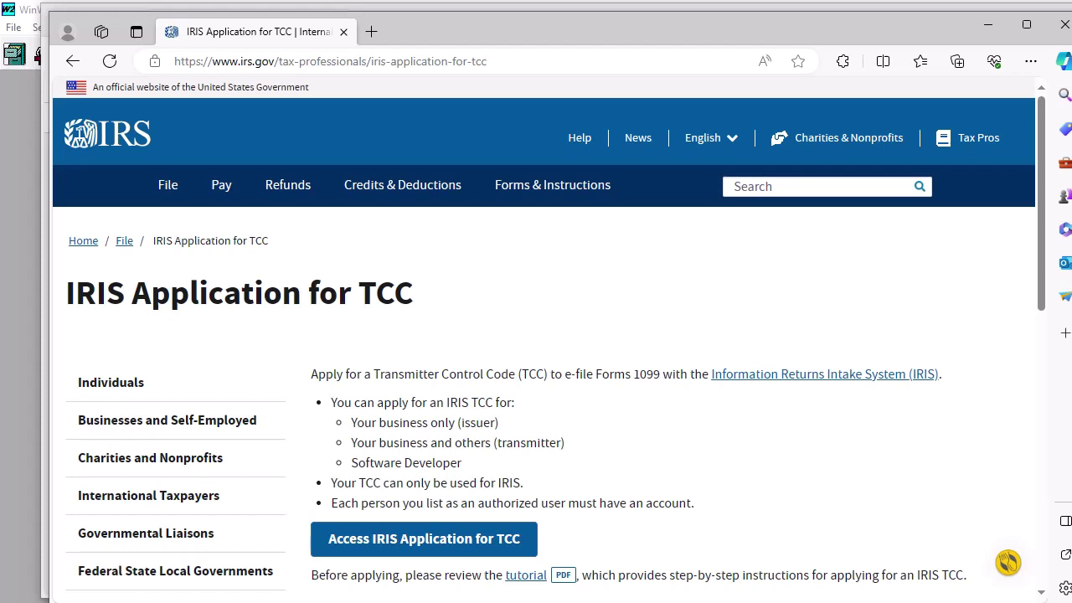
{"action": "key", "text": "alt+Tab"}
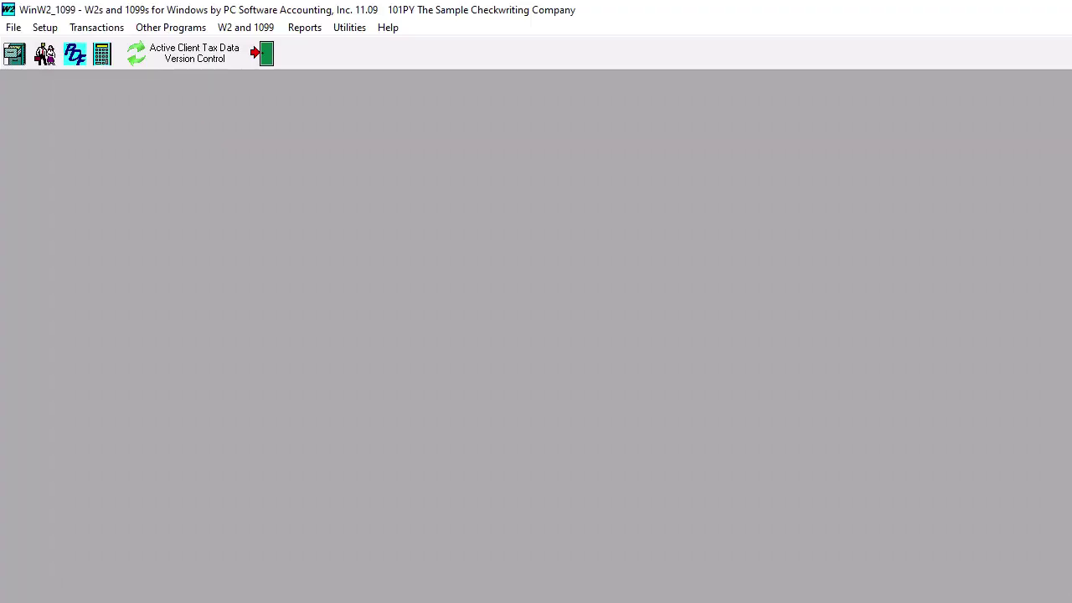
{"action": "left_click", "coordinate": [265, 30]}
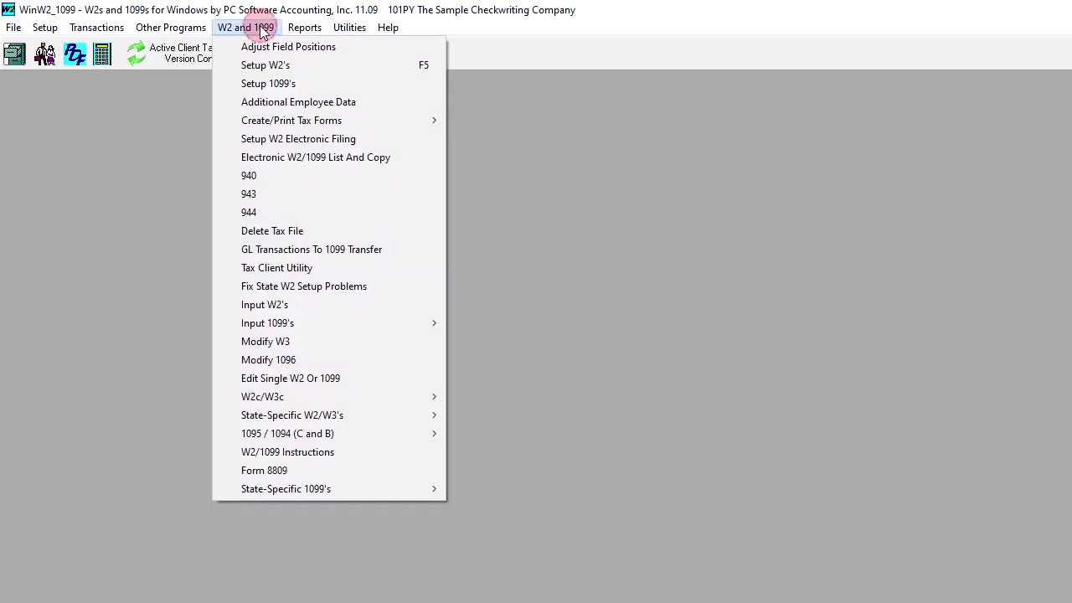
{"action": "left_click", "coordinate": [251, 84]}
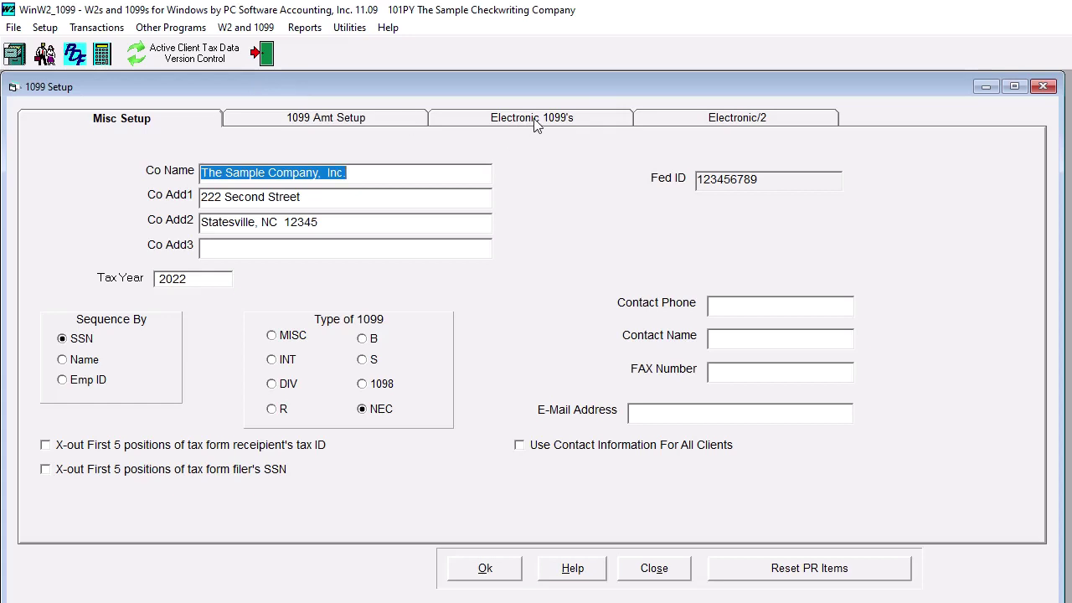
{"action": "left_click", "coordinate": [530, 125]}
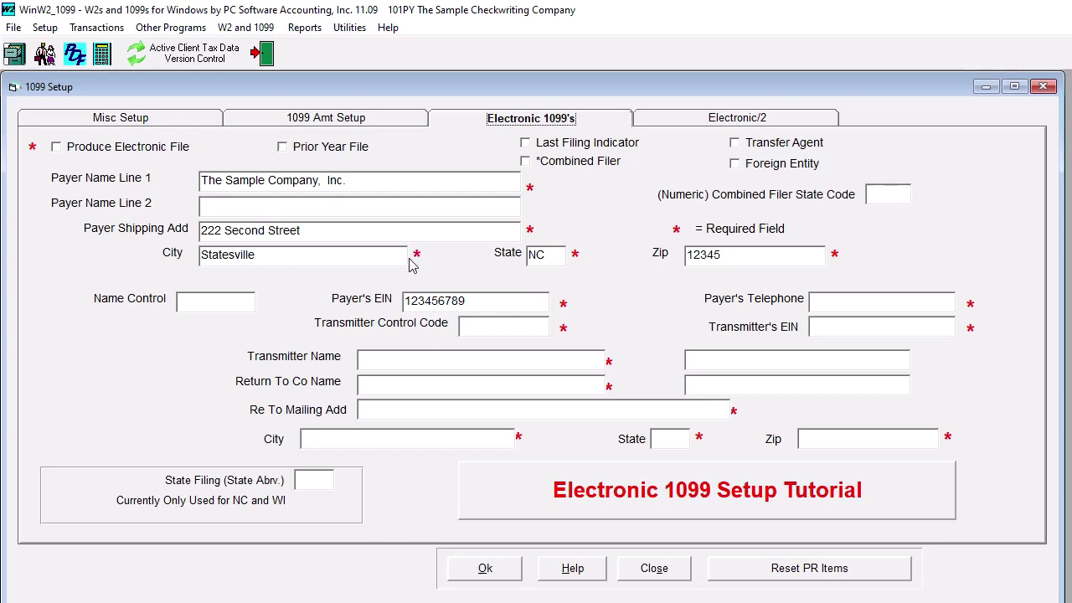
{"action": "left_click", "coordinate": [57, 149]}
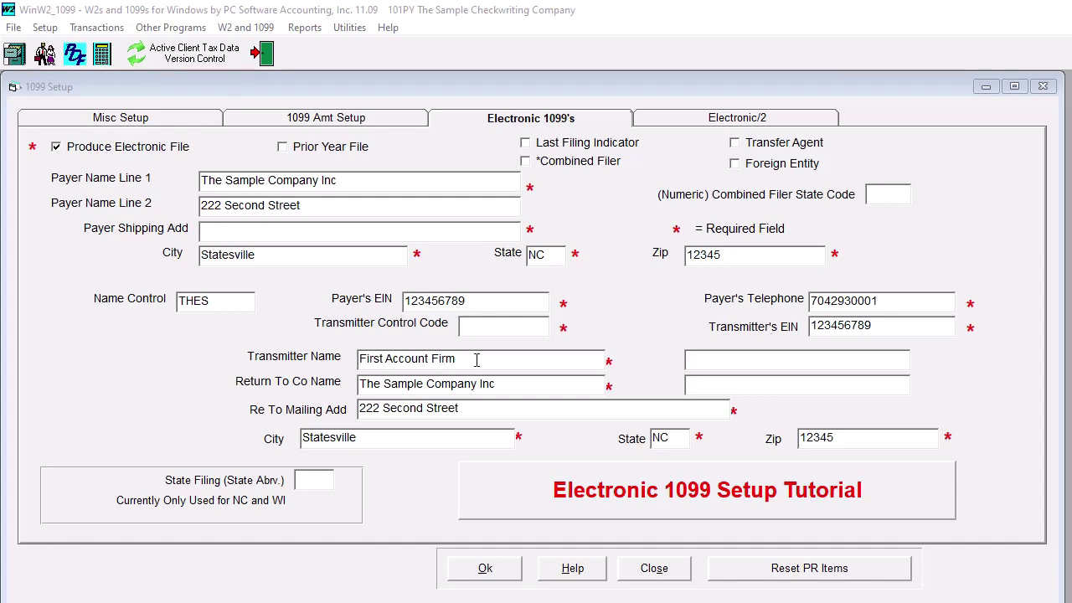
Enter the Transmitter Control Code for electronic 1099s, and review the contact details and Electronic/2 settings.
{"action": "left_click", "coordinate": [479, 327]}
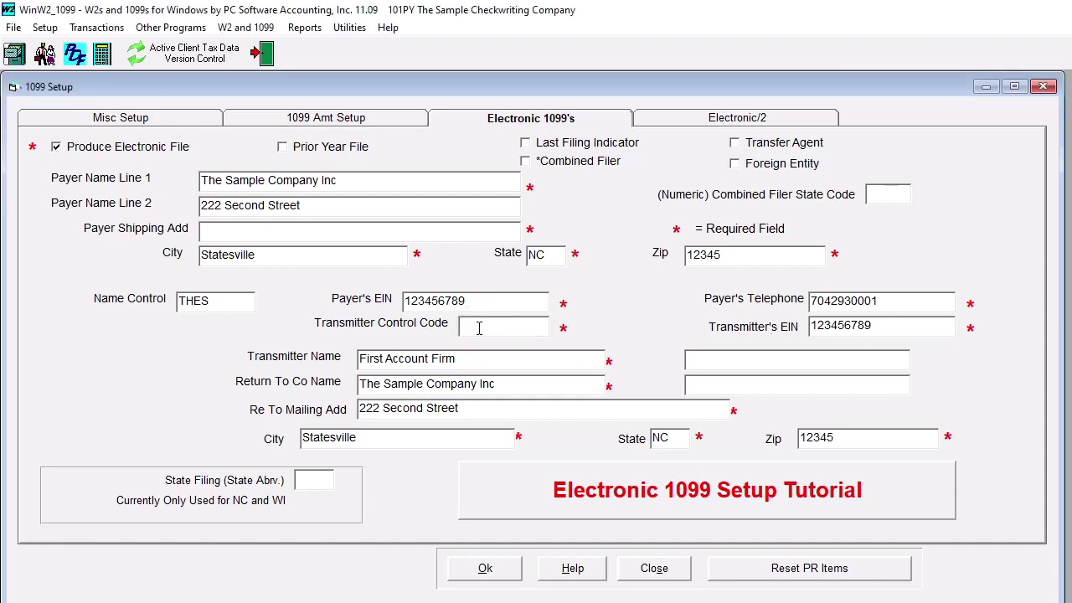
{"action": "type", "text": "12345"}
{"action": "left_click", "coordinate": [121, 119]}
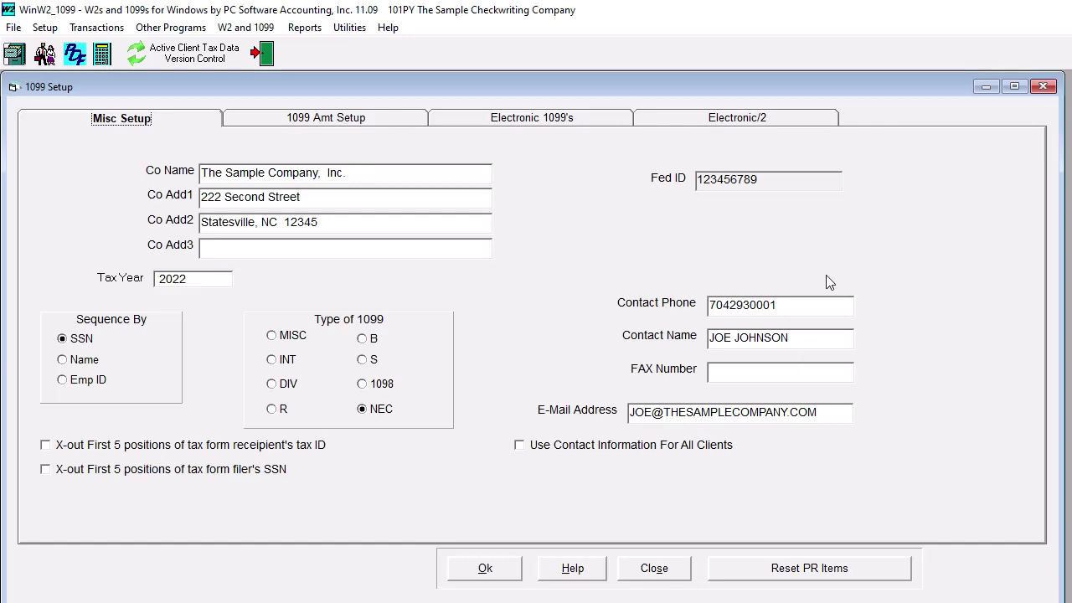
{"action": "left_click", "coordinate": [713, 119]}
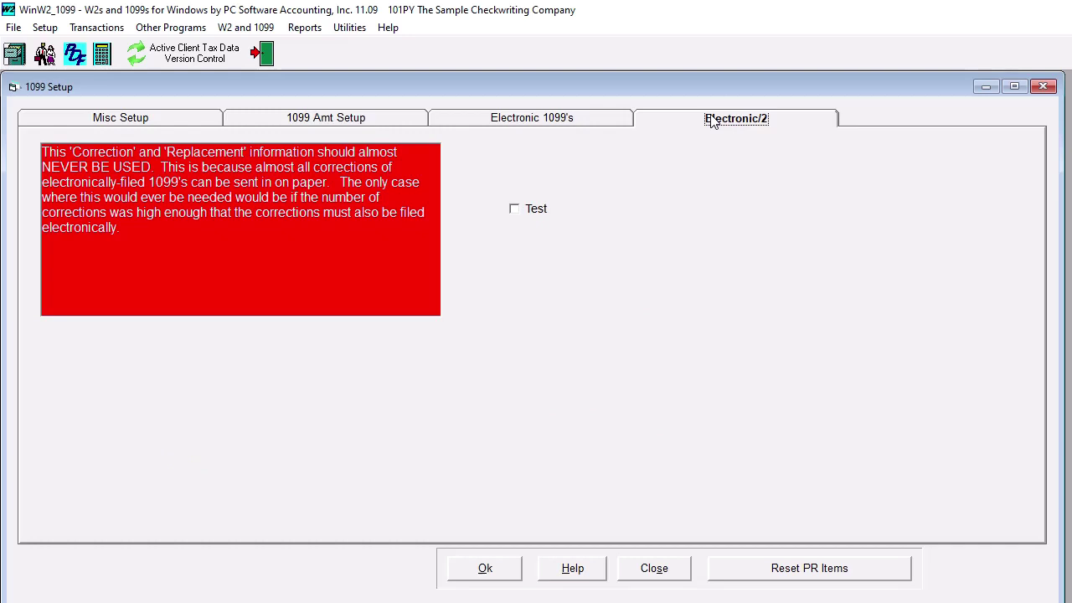
{"action": "left_click", "coordinate": [545, 116]}
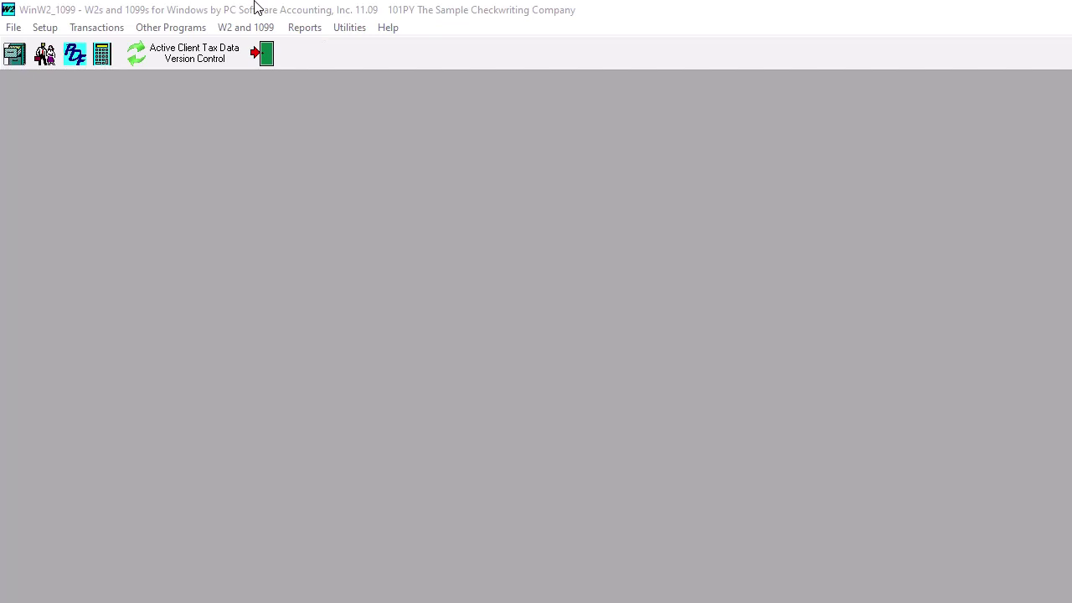
Create the 1099/1096 files for form type NEC, sorted by name.
{"action": "left_click", "coordinate": [255, 28]}
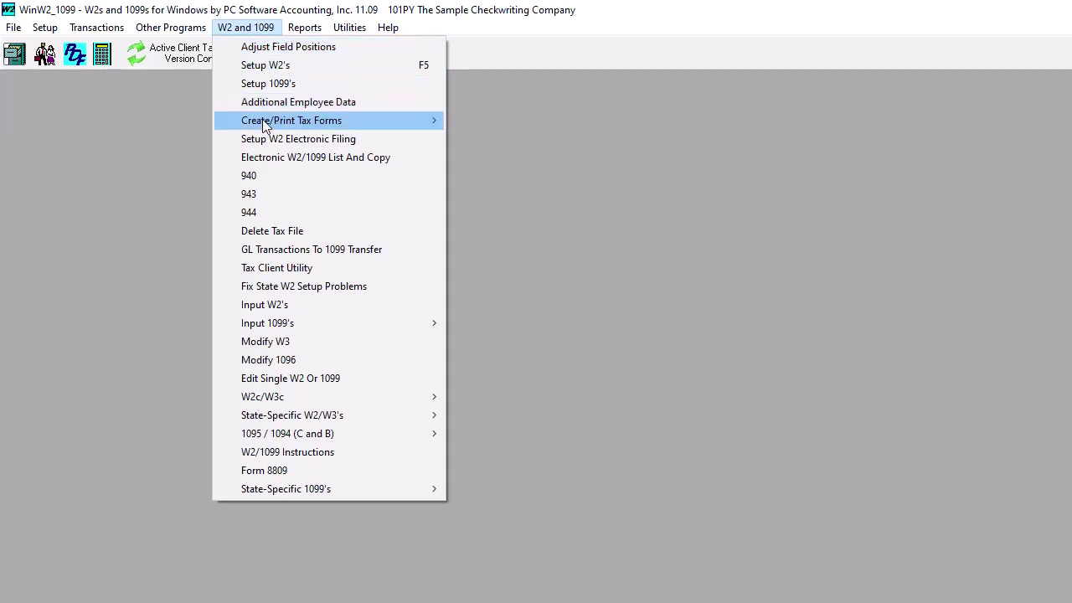
{"action": "mouse_move", "coordinate": [267, 125]}
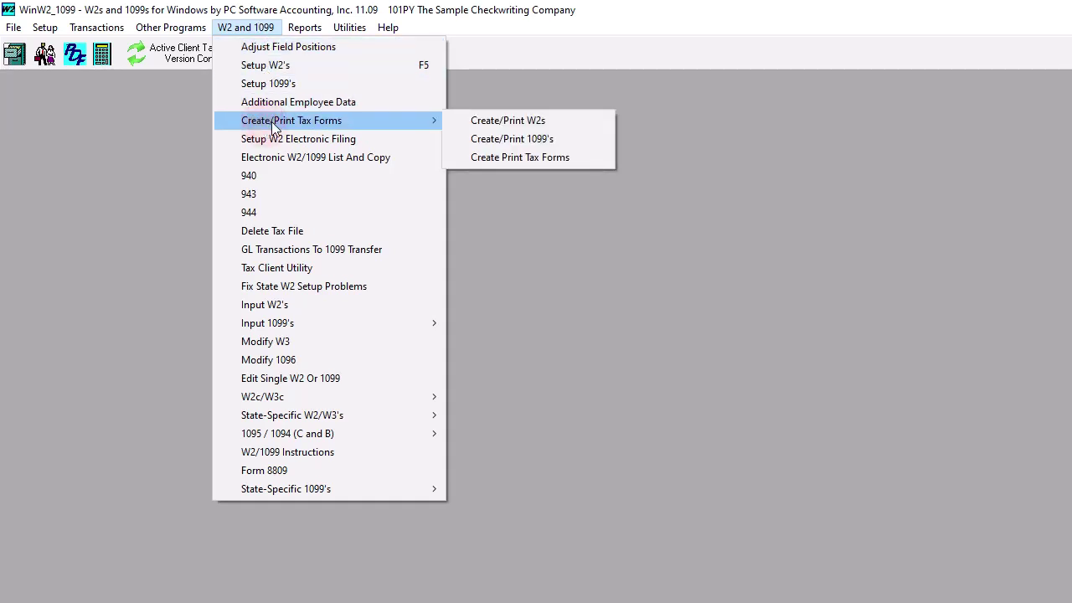
{"action": "left_click", "coordinate": [519, 140]}
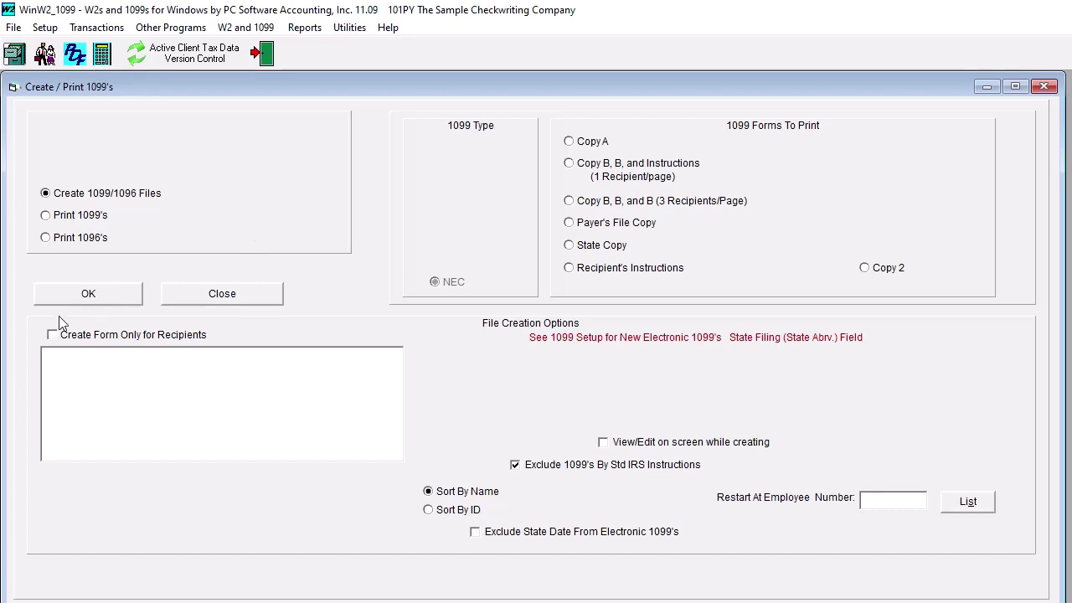
{"action": "left_click", "coordinate": [104, 296]}
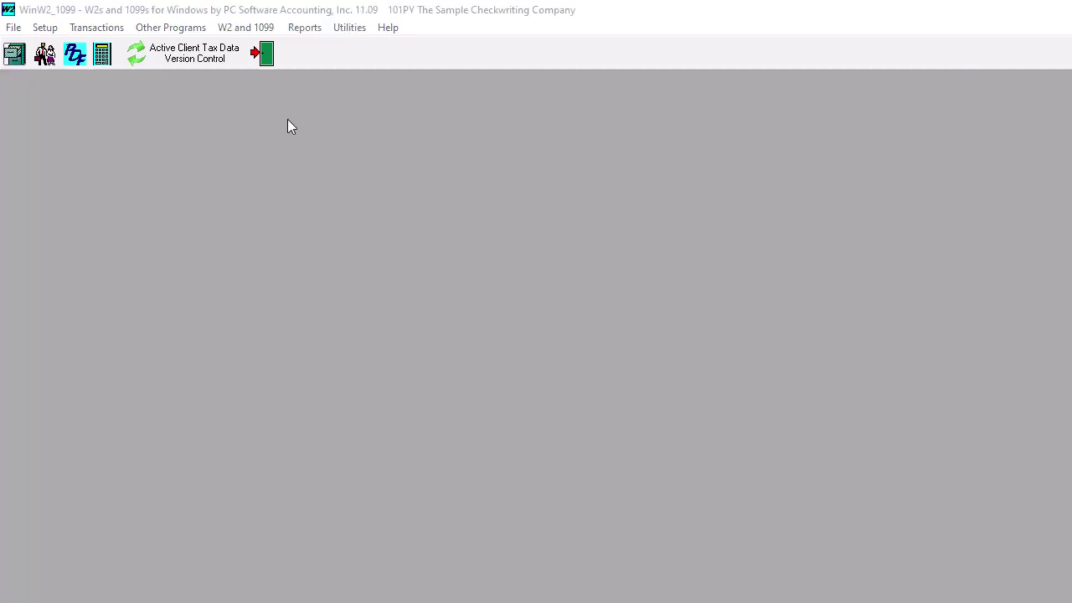
View the listing of the 1099 electronic file, check the error messages at its end, and close it.
{"action": "left_click", "coordinate": [260, 30]}
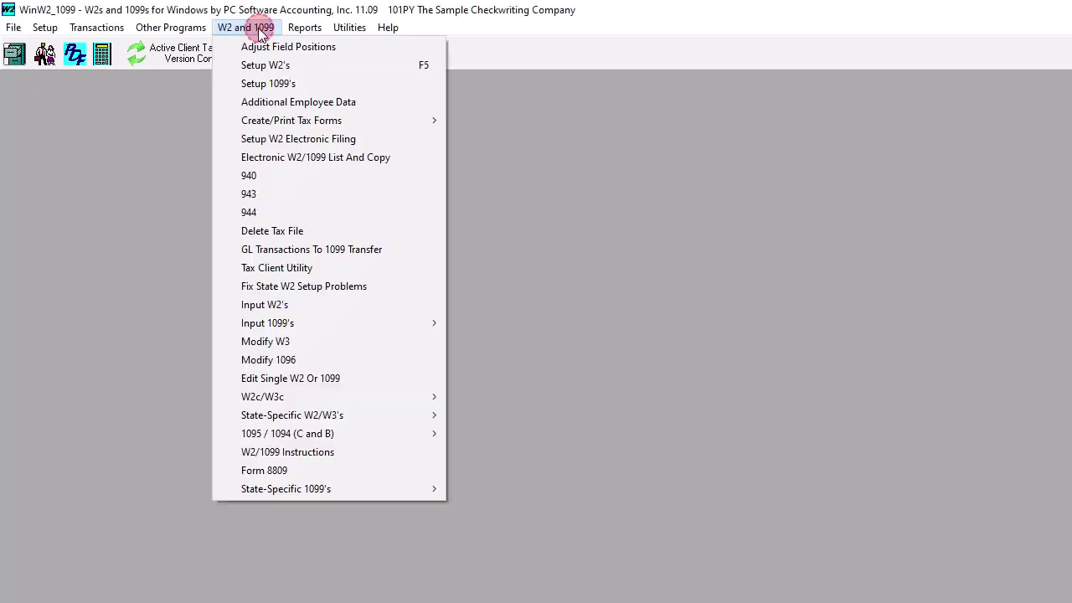
{"action": "left_click", "coordinate": [262, 161]}
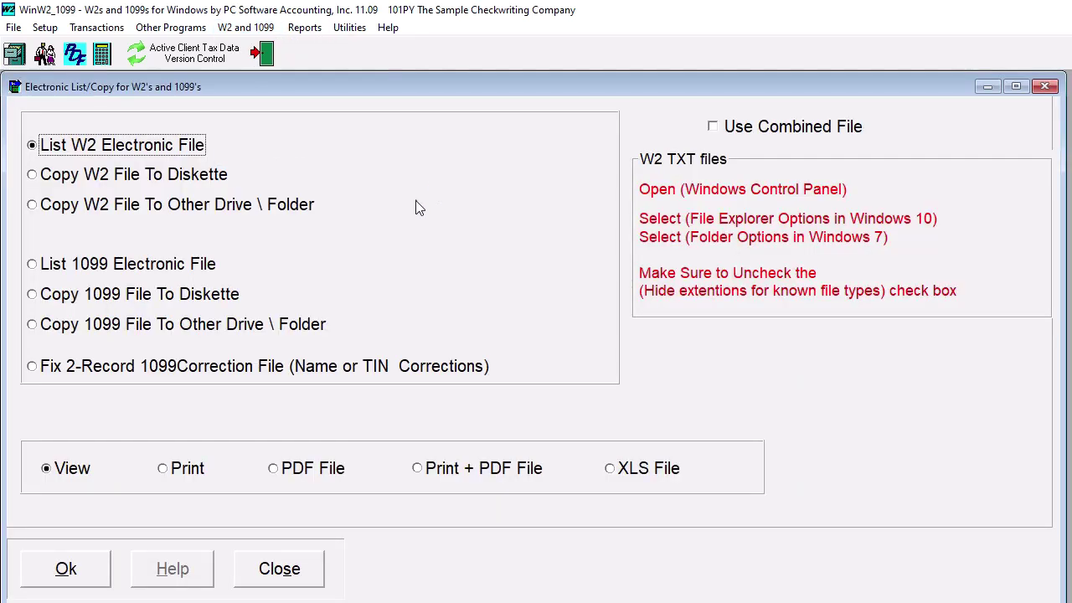
{"action": "left_click", "coordinate": [61, 265]}
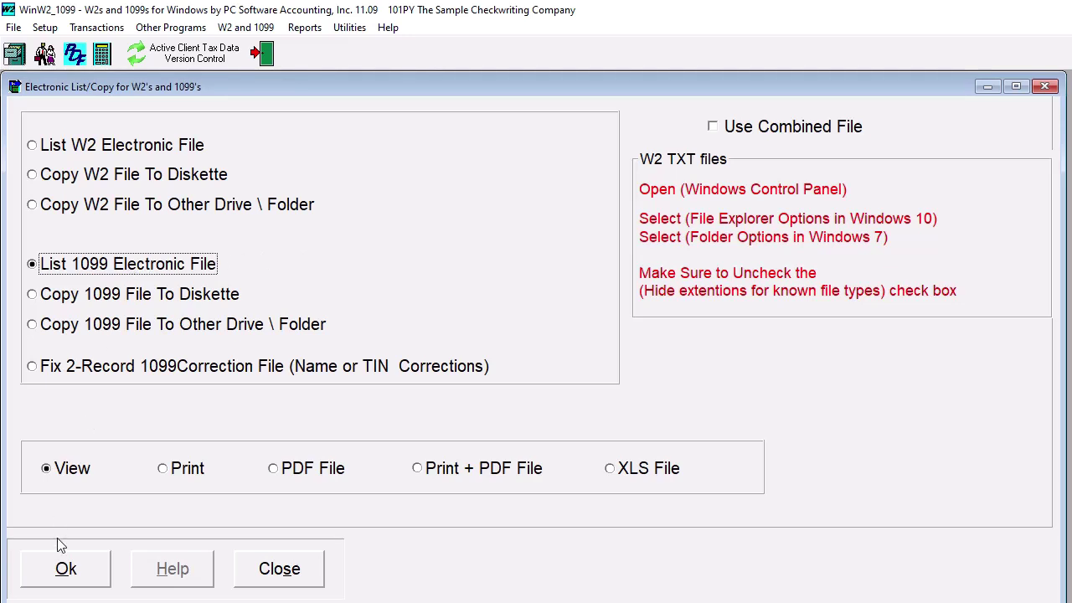
{"action": "left_click", "coordinate": [68, 571]}
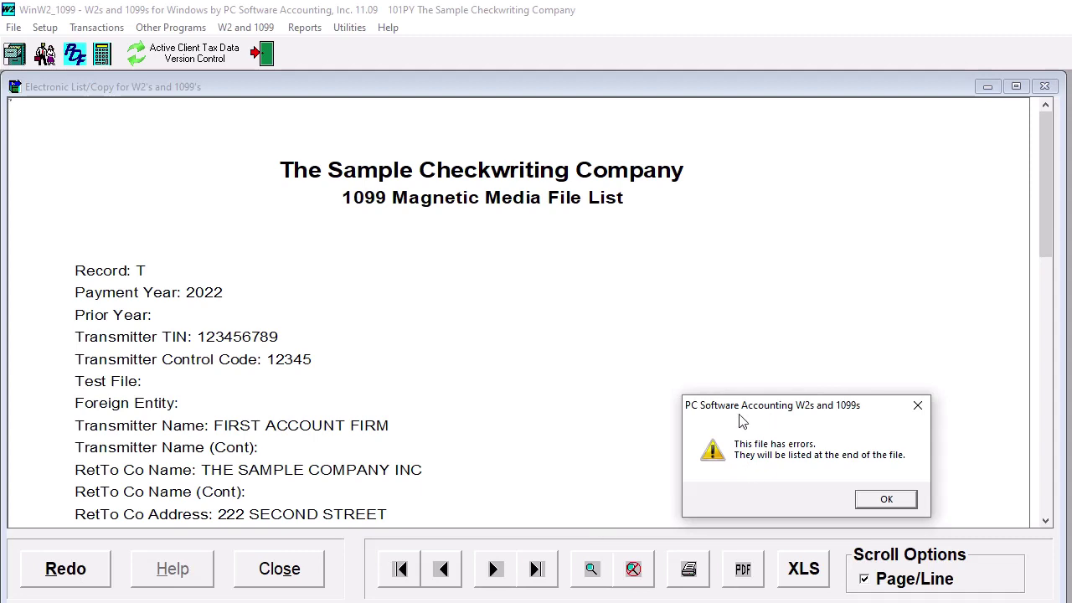
{"action": "left_click", "coordinate": [887, 501]}
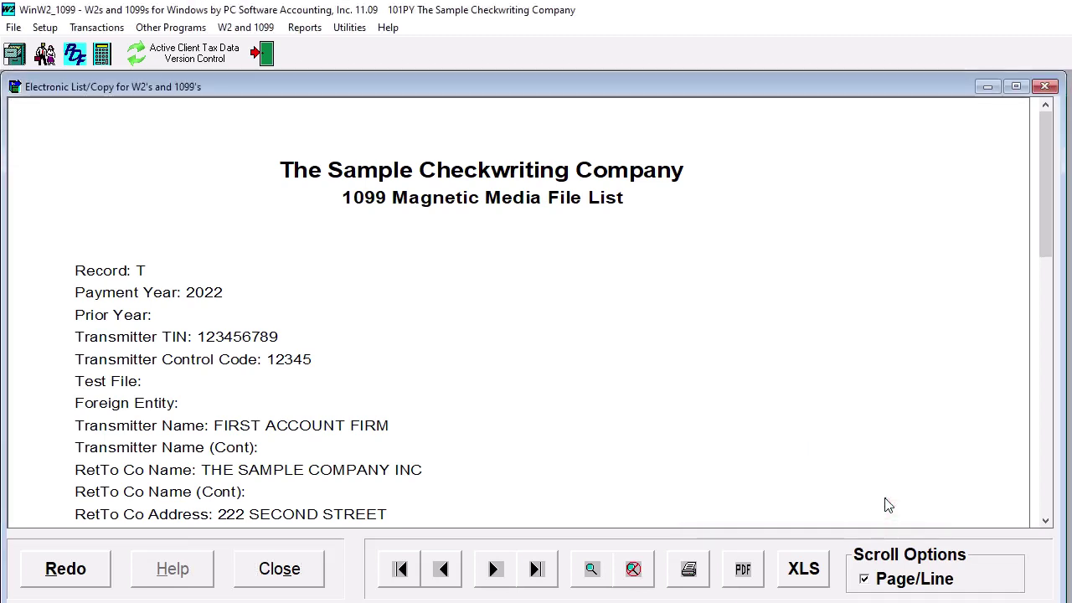
{"action": "left_click", "coordinate": [493, 569]}
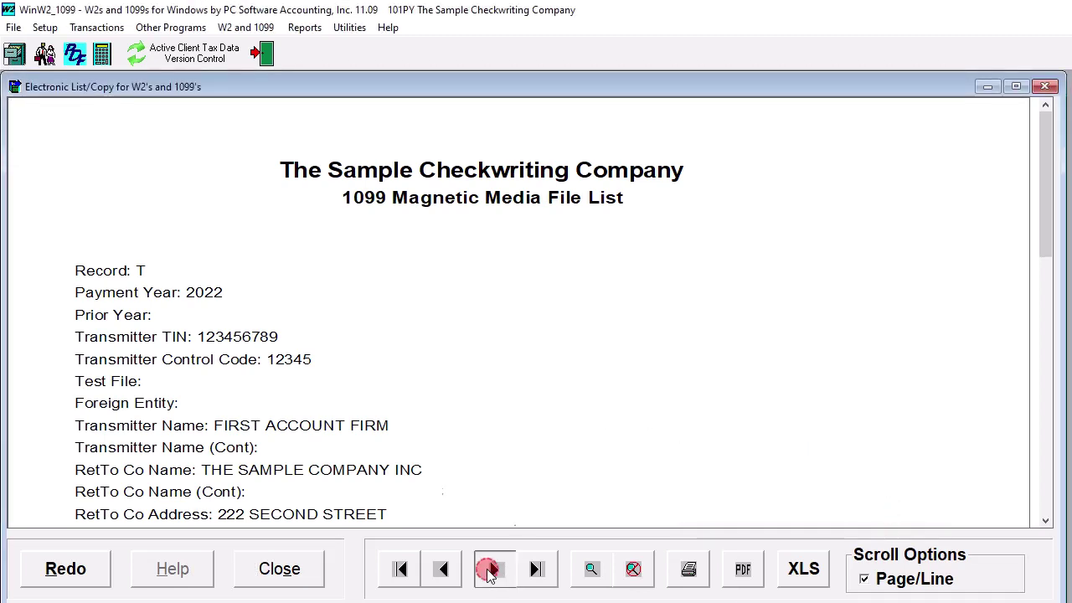
{"action": "left_click", "coordinate": [493, 569]}
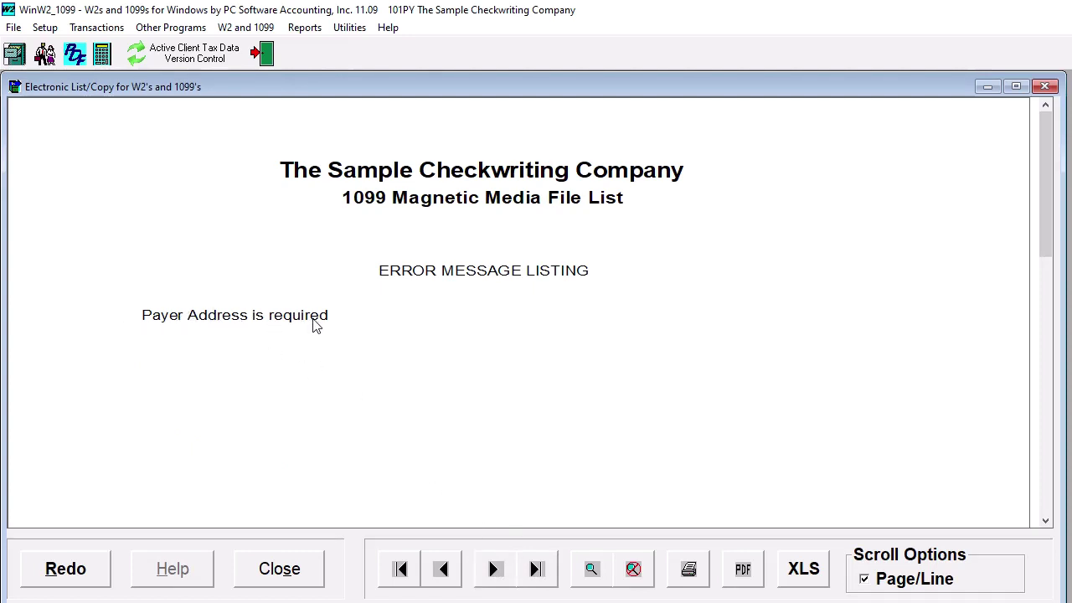
{"action": "left_click", "coordinate": [289, 570]}
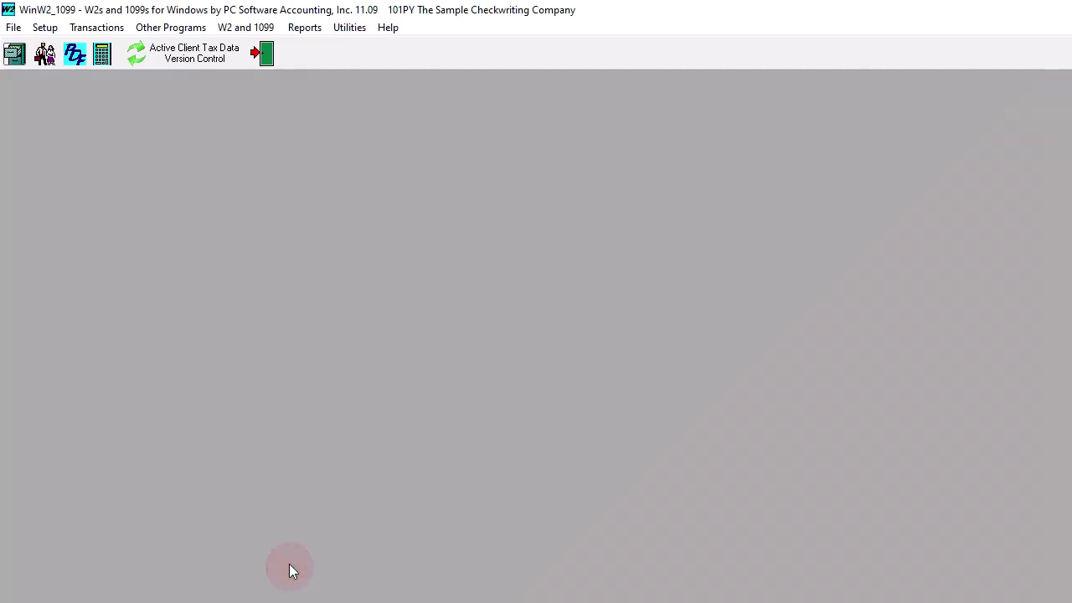
In the electronic 1099 setup, copy the street address from Payer Name Line 2 into Payer Shipping Add.
{"action": "left_click", "coordinate": [240, 28]}
{"action": "left_click", "coordinate": [245, 85]}
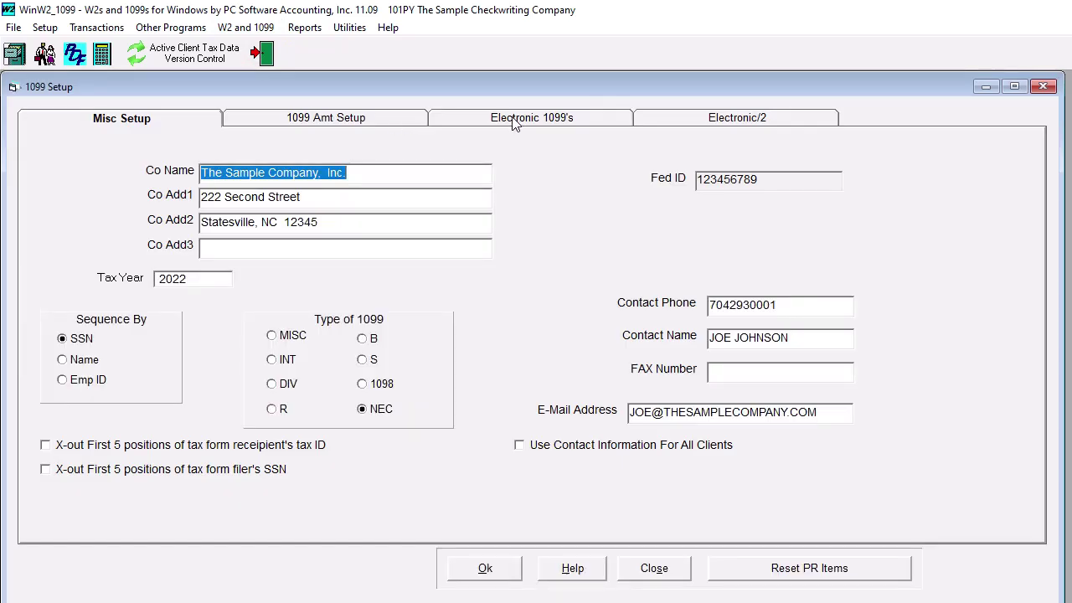
{"action": "left_click", "coordinate": [511, 119]}
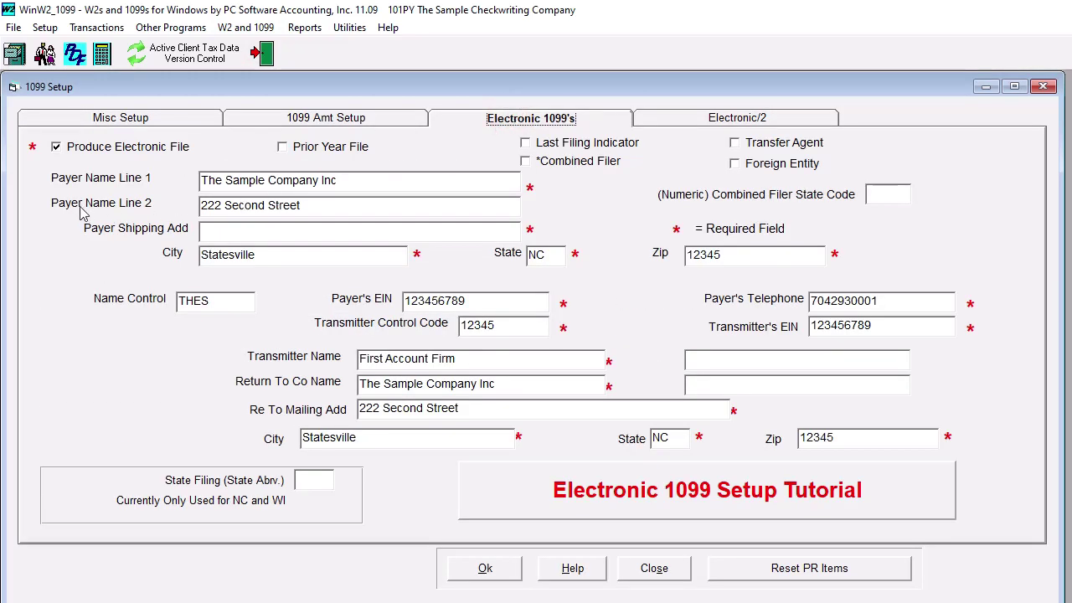
{"action": "left_click", "coordinate": [324, 203]}
{"action": "key", "text": "ctrl+c"}
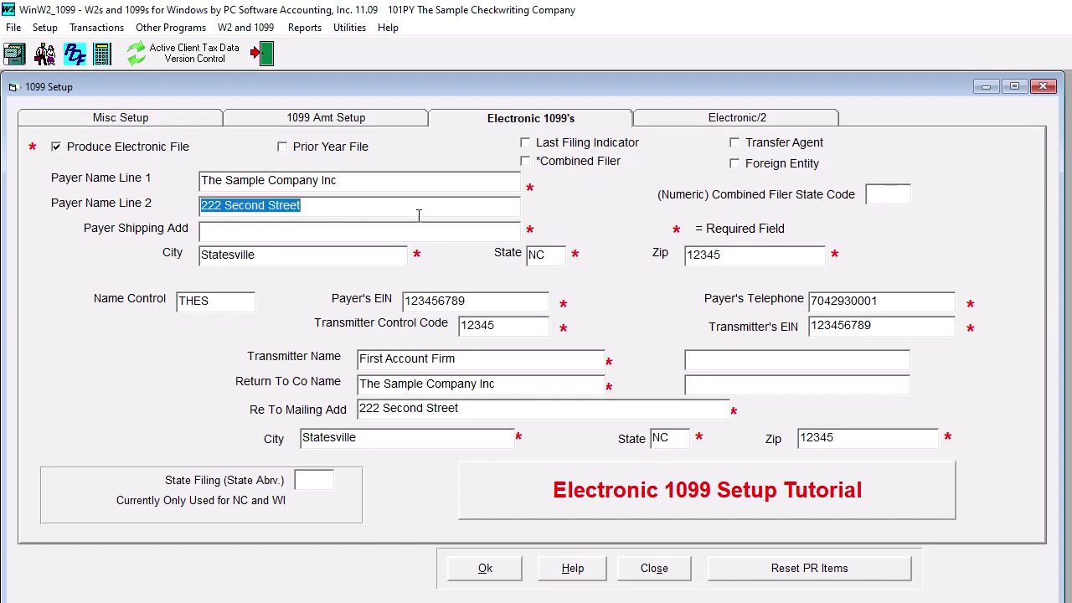
{"action": "left_click", "coordinate": [281, 233]}
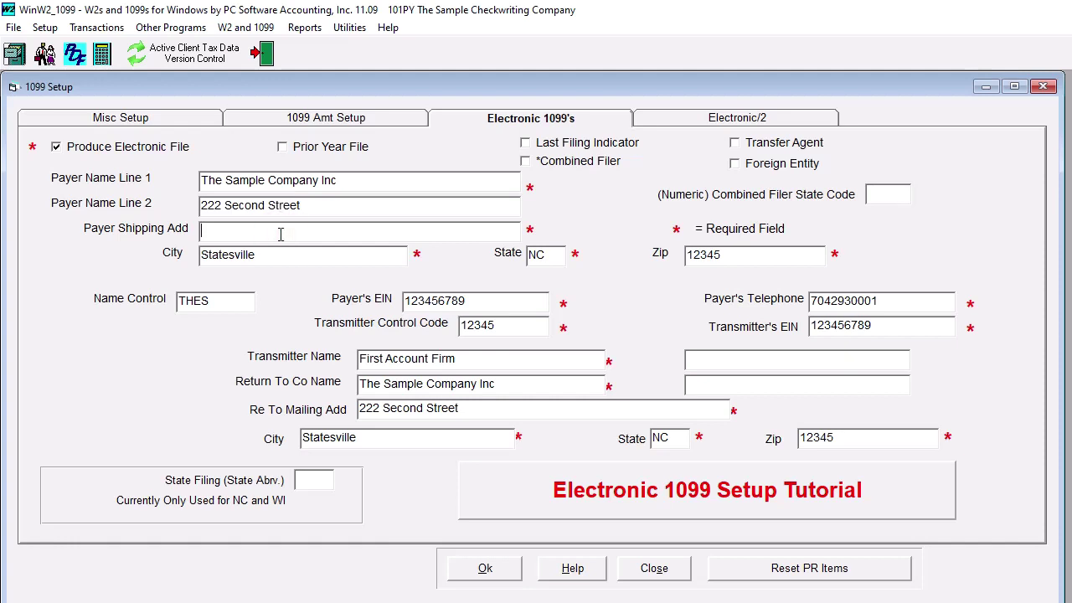
{"action": "key", "text": "ctrl+v"}
Clear the street address from Payer Name Line 2 and save the 1099 setup.
{"action": "left_click", "coordinate": [319, 201]}
{"action": "left_click_drag", "start_coordinate": [311, 209], "coordinate": [201, 209]}
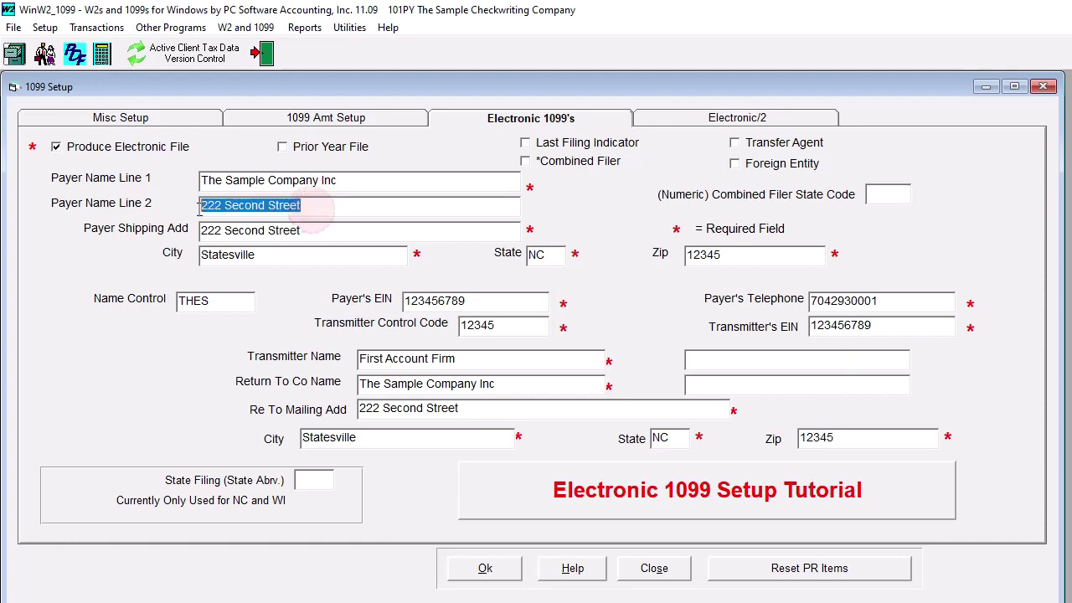
{"action": "key", "text": "Delete"}
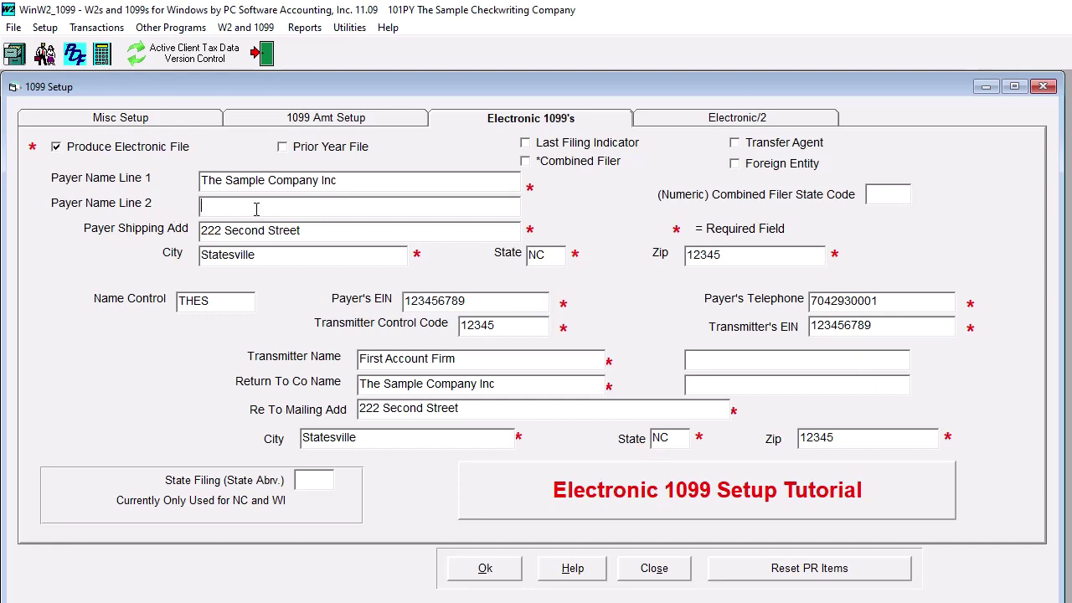
{"action": "left_click", "coordinate": [478, 567]}
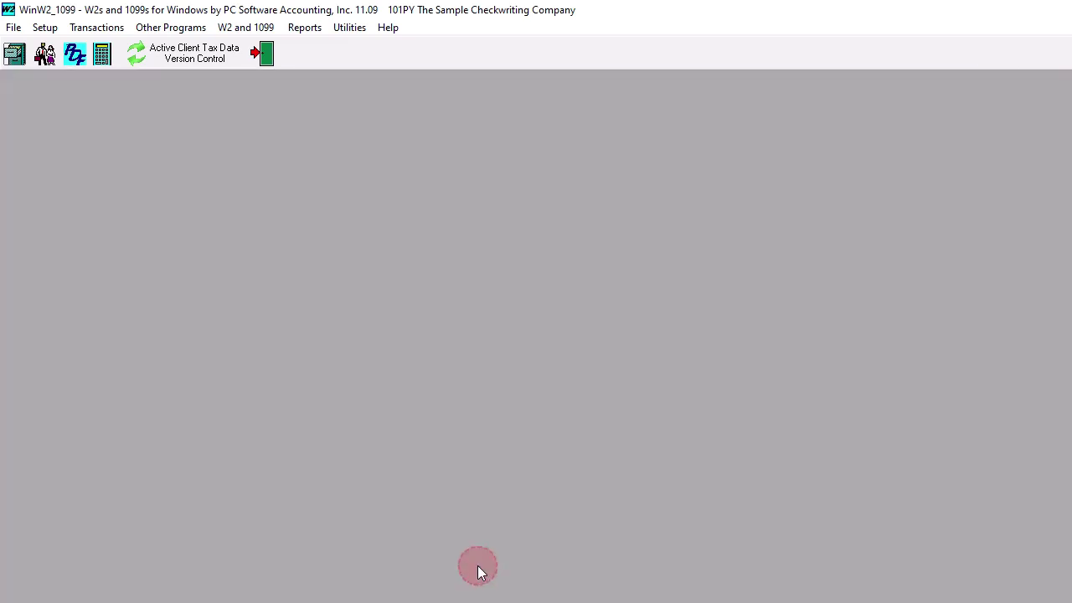
Recreate the 1099/1096 files with the corrected payer information and close the Create / Print 1099's window.
{"action": "left_click", "coordinate": [256, 30]}
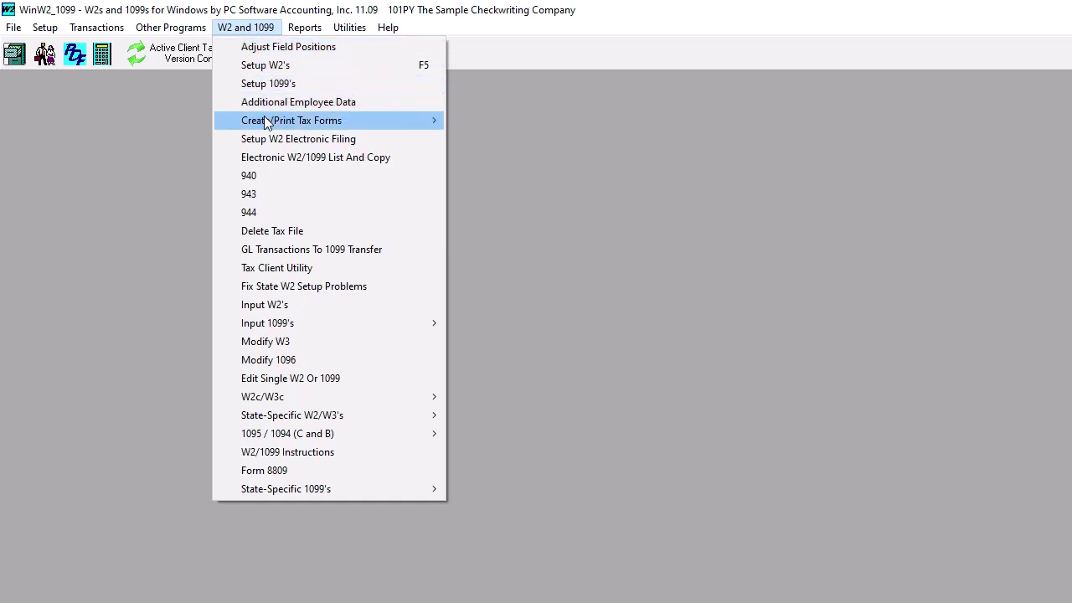
{"action": "mouse_move", "coordinate": [268, 123]}
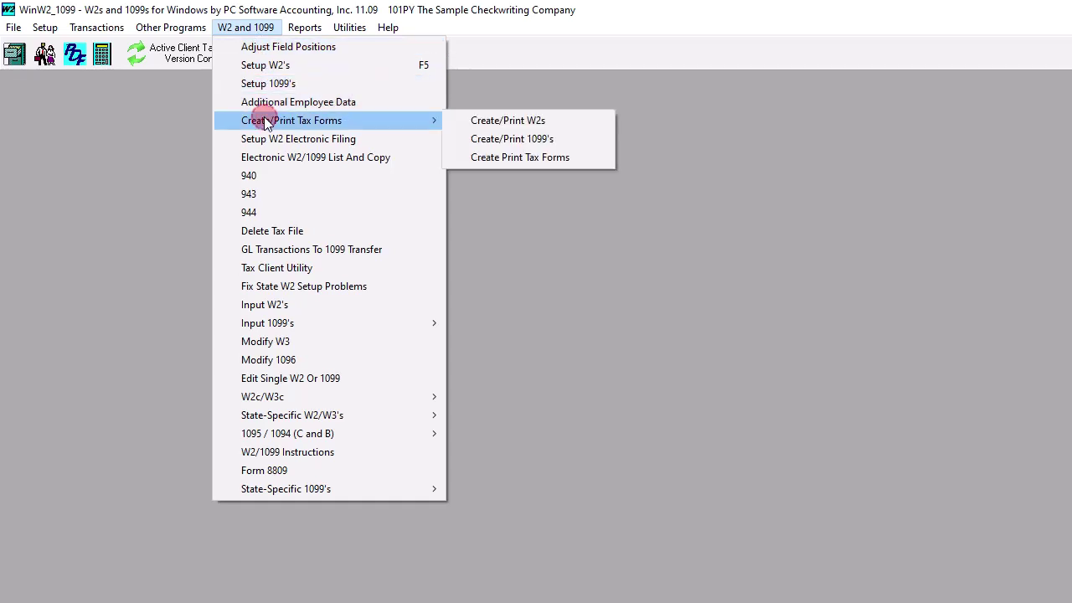
{"action": "left_click", "coordinate": [510, 139]}
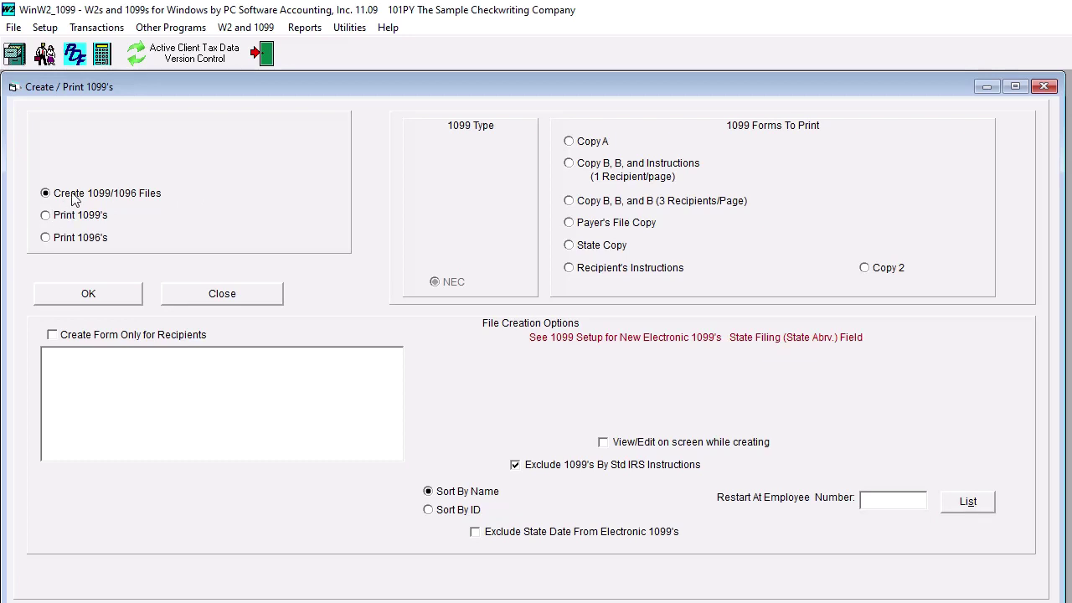
{"action": "left_click", "coordinate": [108, 295]}
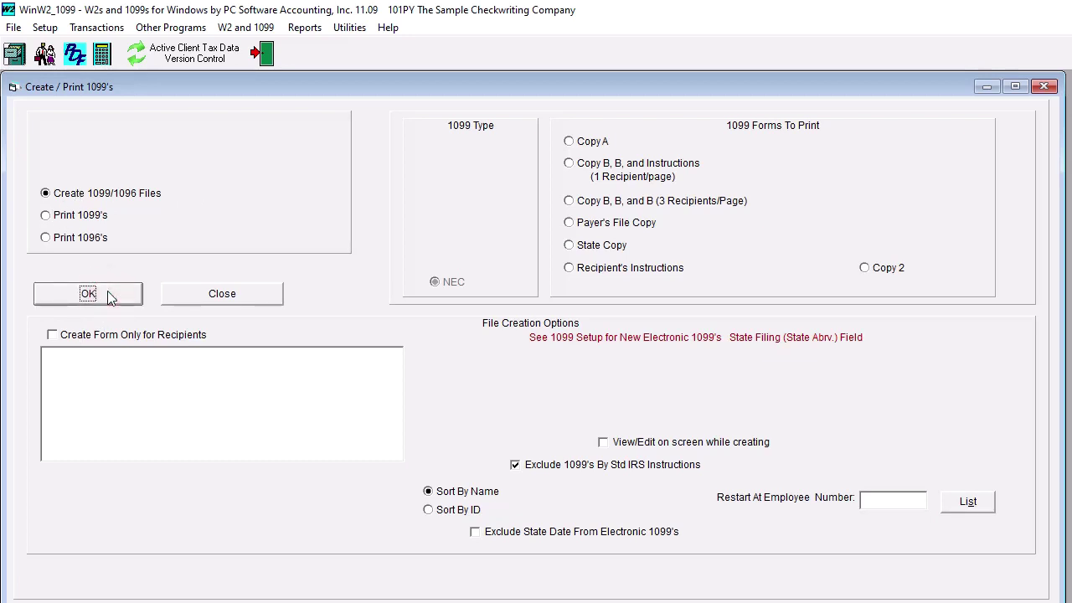
{"action": "left_click", "coordinate": [243, 299]}
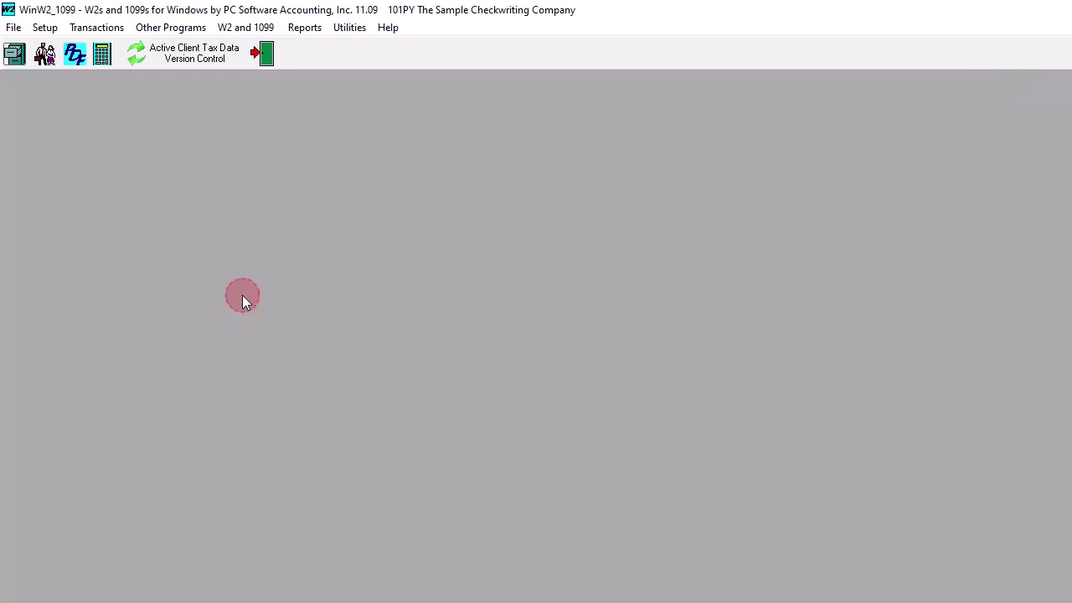
Generate an on-screen listing of the recreated 1099 electronic file.
{"action": "left_click", "coordinate": [257, 26]}
{"action": "left_click", "coordinate": [260, 160]}
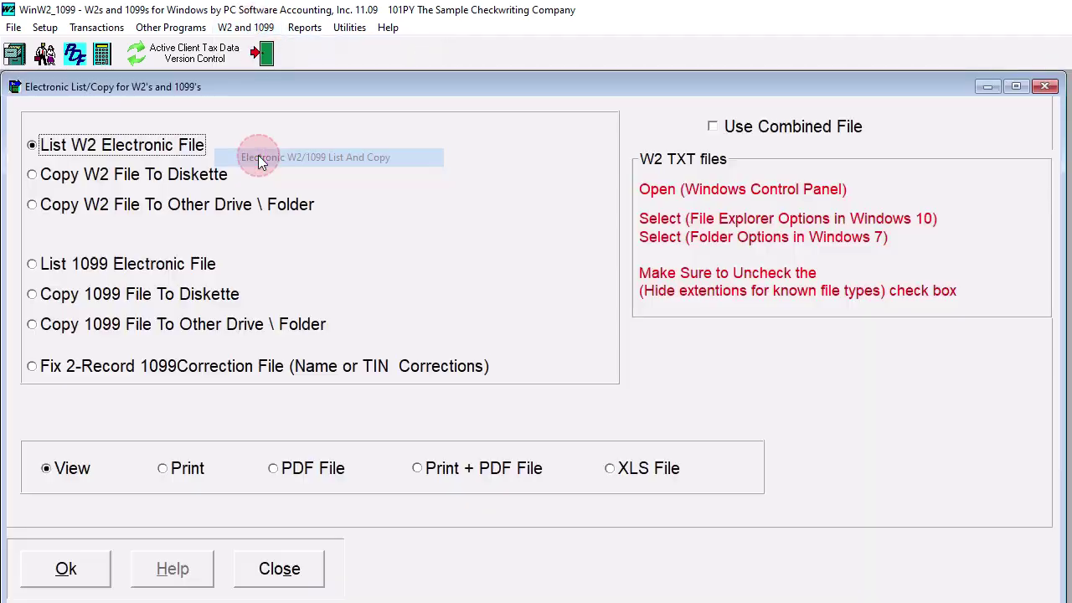
{"action": "left_click", "coordinate": [125, 268]}
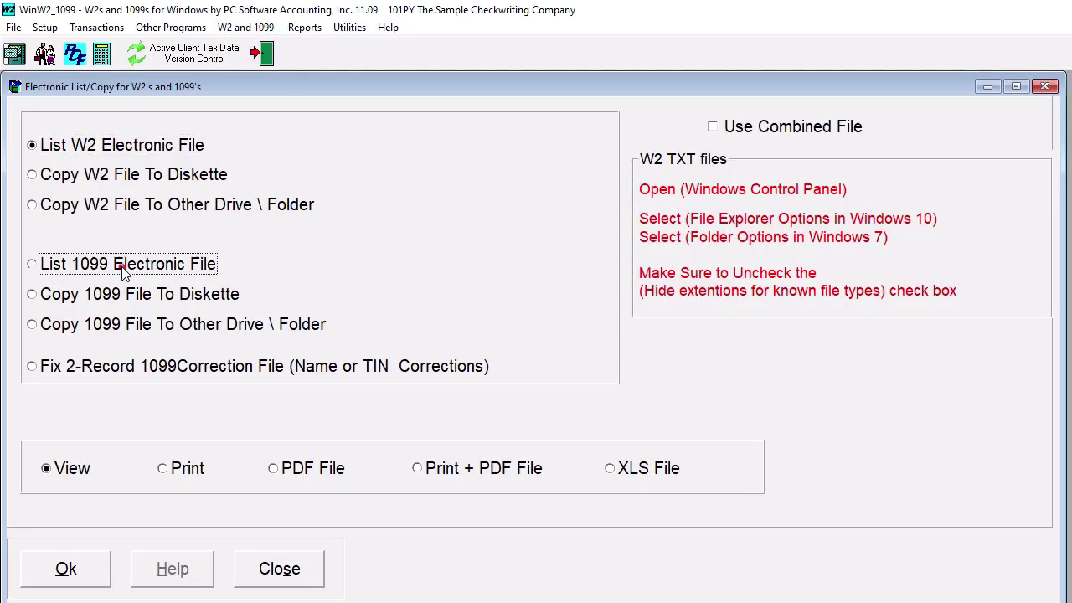
{"action": "left_click", "coordinate": [84, 572]}
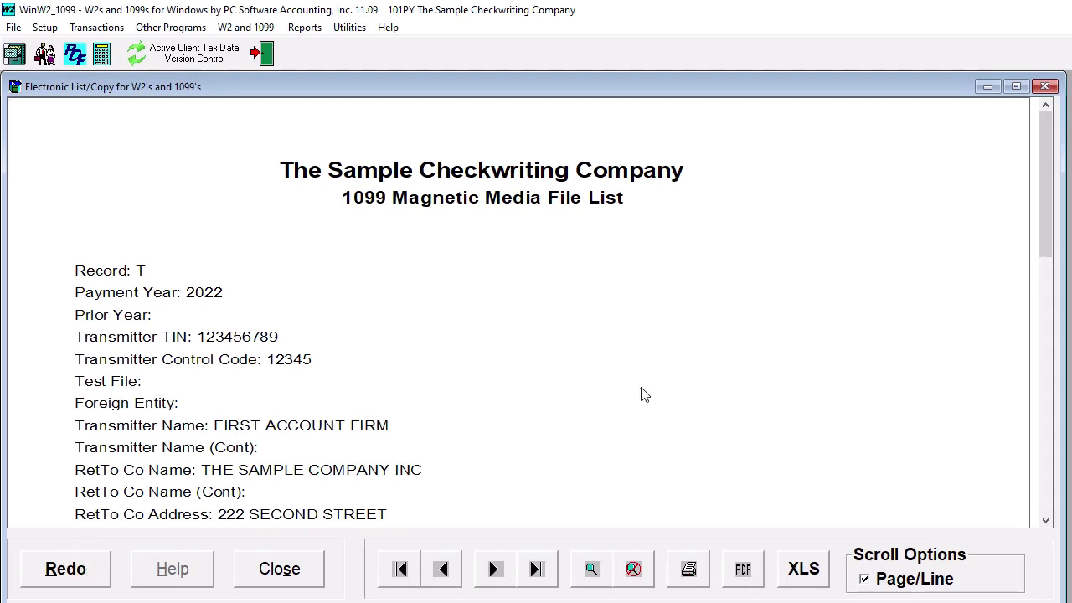
Check the transmitter, vendor and payer records in the 1099 file listing for errors and close the listing.
{"action": "left_click", "coordinate": [1044, 490]}
{"action": "left_click", "coordinate": [1043, 490]}
{"action": "left_click", "coordinate": [1043, 490]}
{"action": "left_click", "coordinate": [1044, 490]}
{"action": "left_click", "coordinate": [1043, 490]}
{"action": "left_click", "coordinate": [1044, 491]}
{"action": "left_click", "coordinate": [1043, 491]}
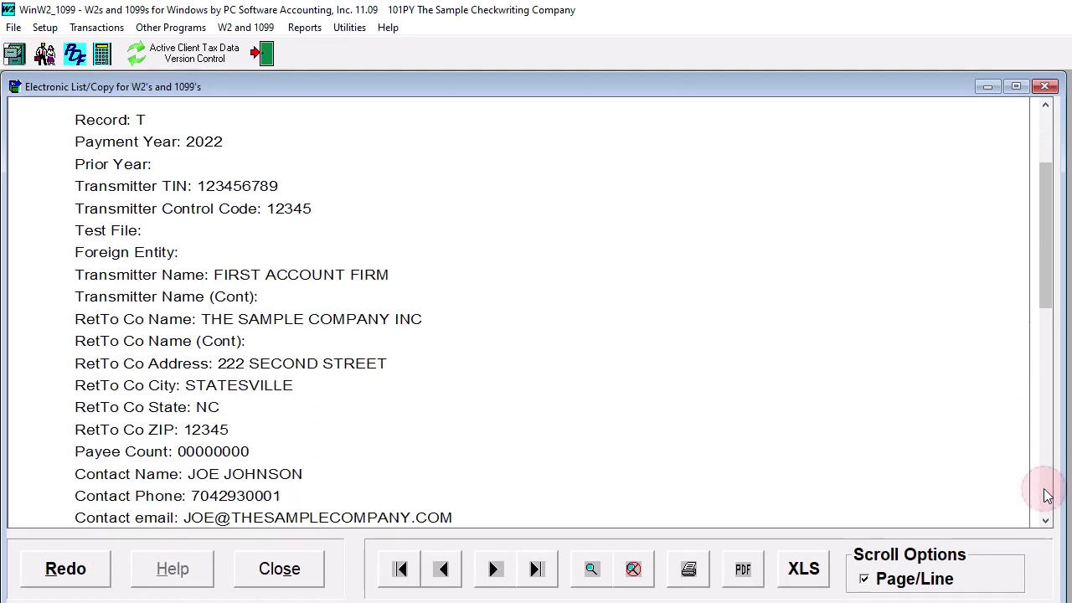
{"action": "left_click", "coordinate": [1044, 490]}
{"action": "left_click", "coordinate": [1044, 491]}
{"action": "left_click", "coordinate": [1043, 491]}
{"action": "left_click", "coordinate": [1043, 491]}
{"action": "left_click", "coordinate": [1044, 491]}
{"action": "left_click", "coordinate": [1043, 496]}
{"action": "left_click", "coordinate": [1044, 496]}
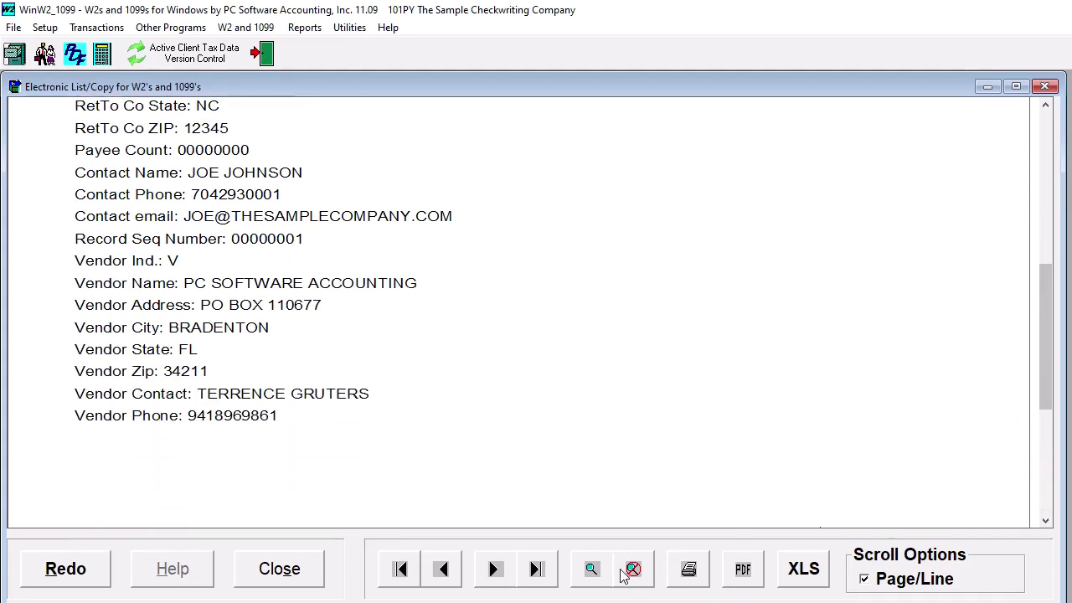
{"action": "left_click", "coordinate": [493, 570]}
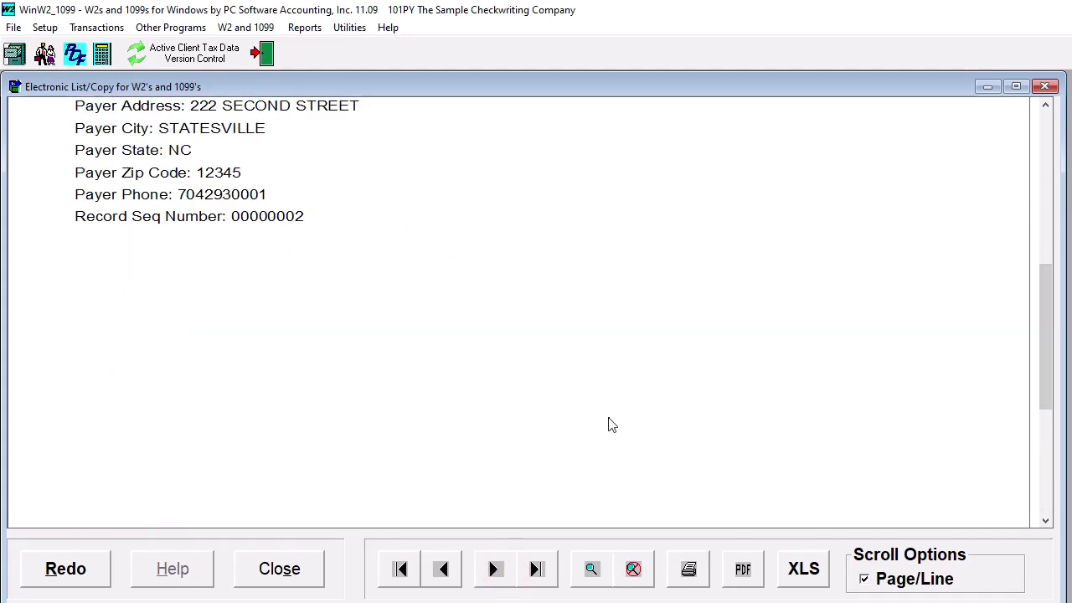
{"action": "scroll", "coordinate": [611, 425], "scroll_direction": "up", "scroll_amount": 3}
{"action": "scroll", "coordinate": [610, 426], "scroll_direction": "down", "scroll_amount": 5}
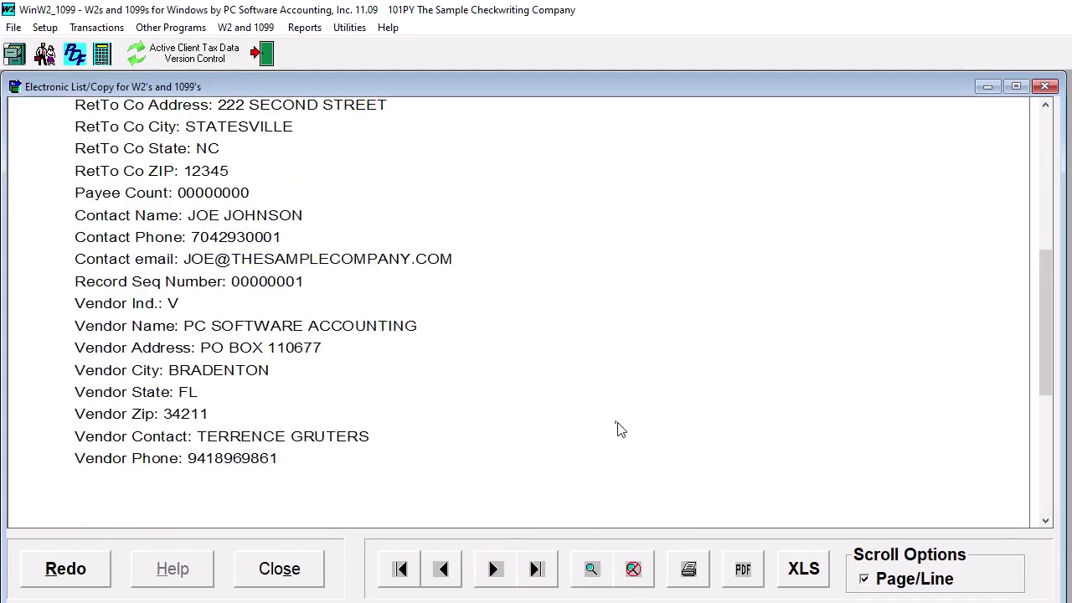
{"action": "scroll", "coordinate": [618, 431], "scroll_direction": "down", "scroll_amount": 5}
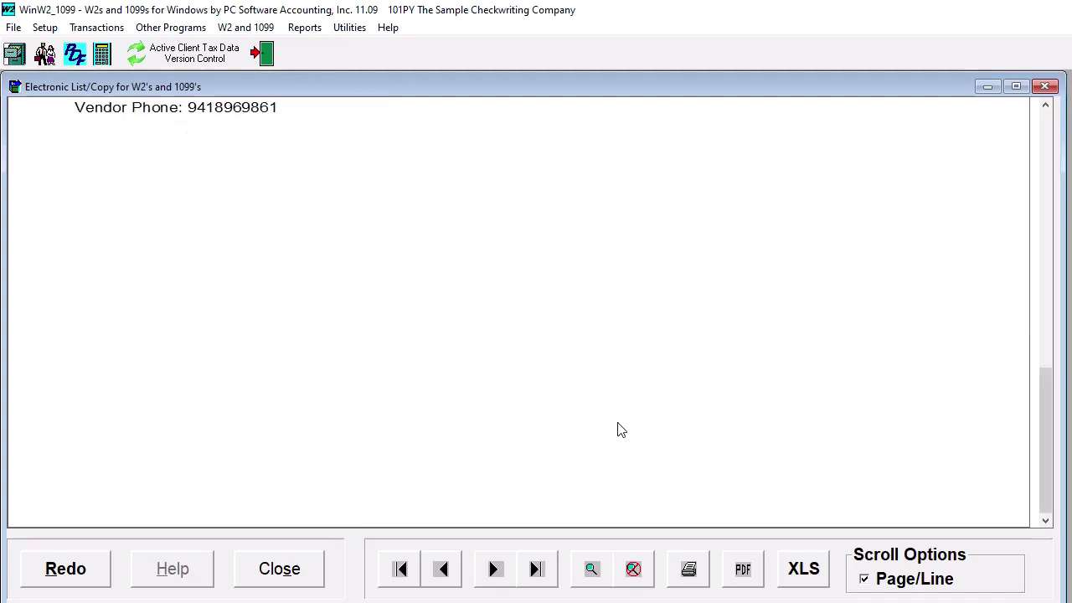
{"action": "left_click", "coordinate": [302, 575]}
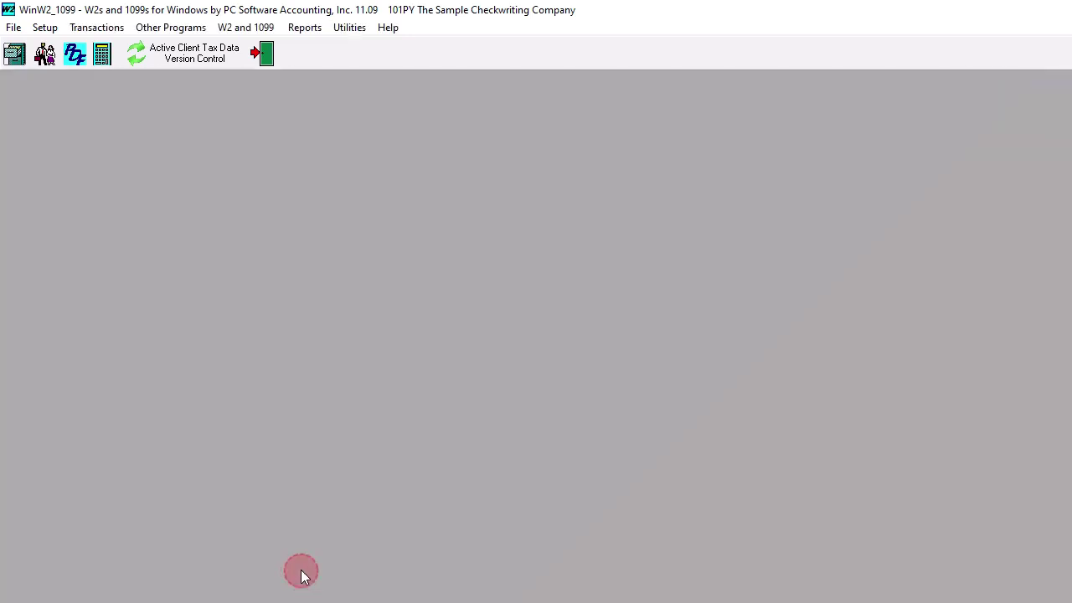
Copy the 1099 electronic file to another drive or folder, choosing Local Disk (C:) as the save location.
{"action": "left_click", "coordinate": [251, 27]}
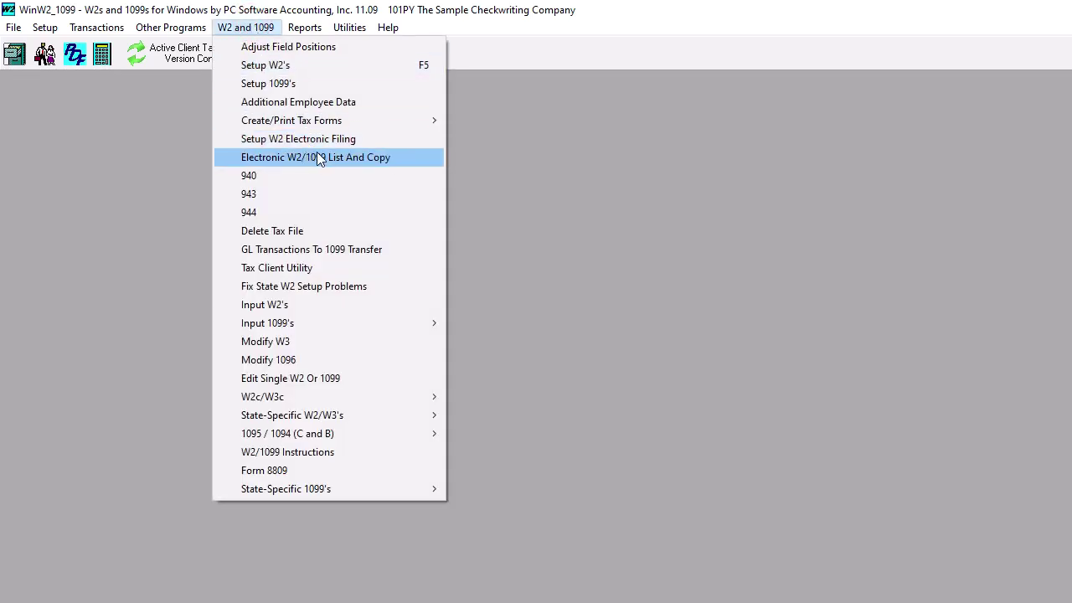
{"action": "left_click", "coordinate": [292, 159]}
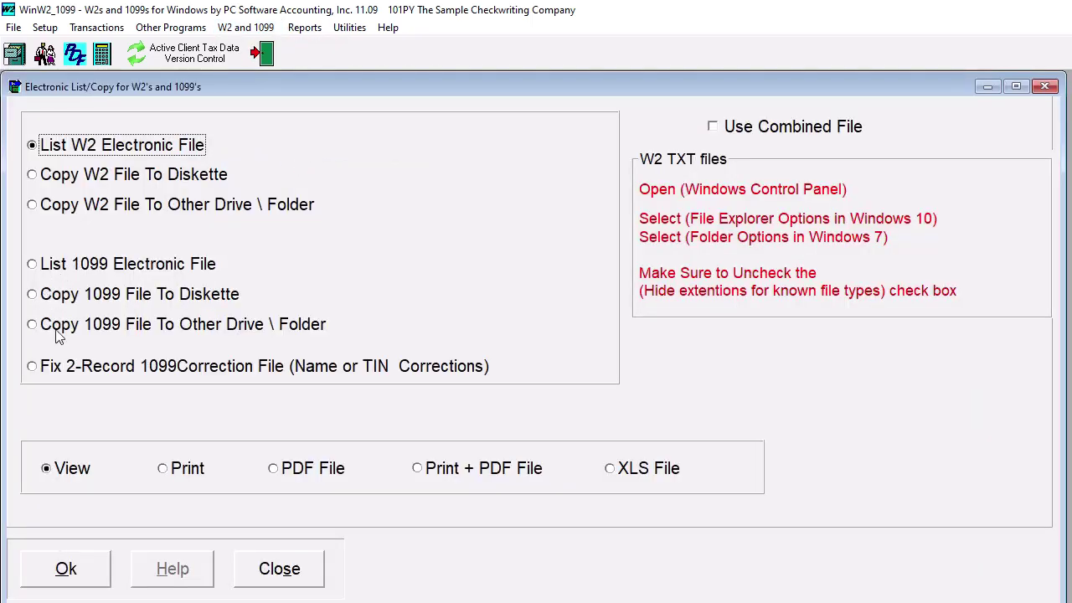
{"action": "left_click", "coordinate": [35, 325]}
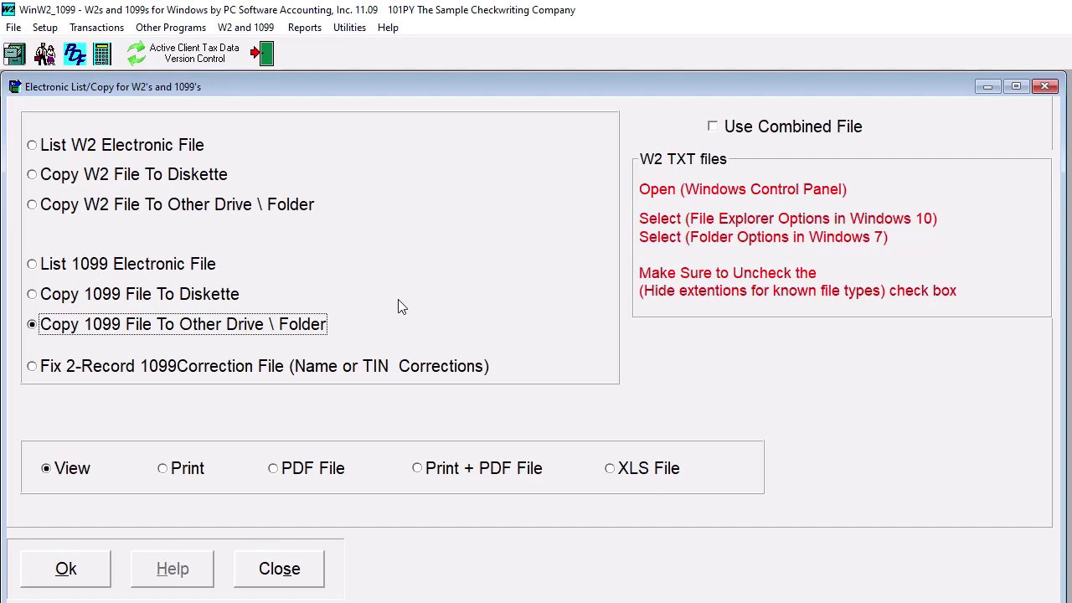
{"action": "left_click", "coordinate": [86, 573]}
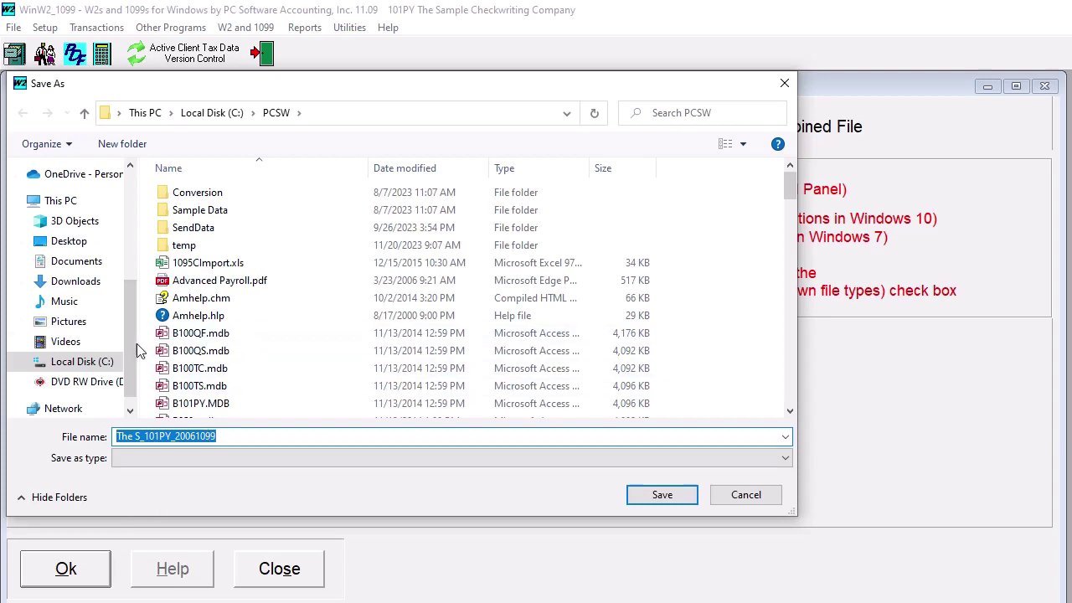
{"action": "left_click", "coordinate": [82, 361]}
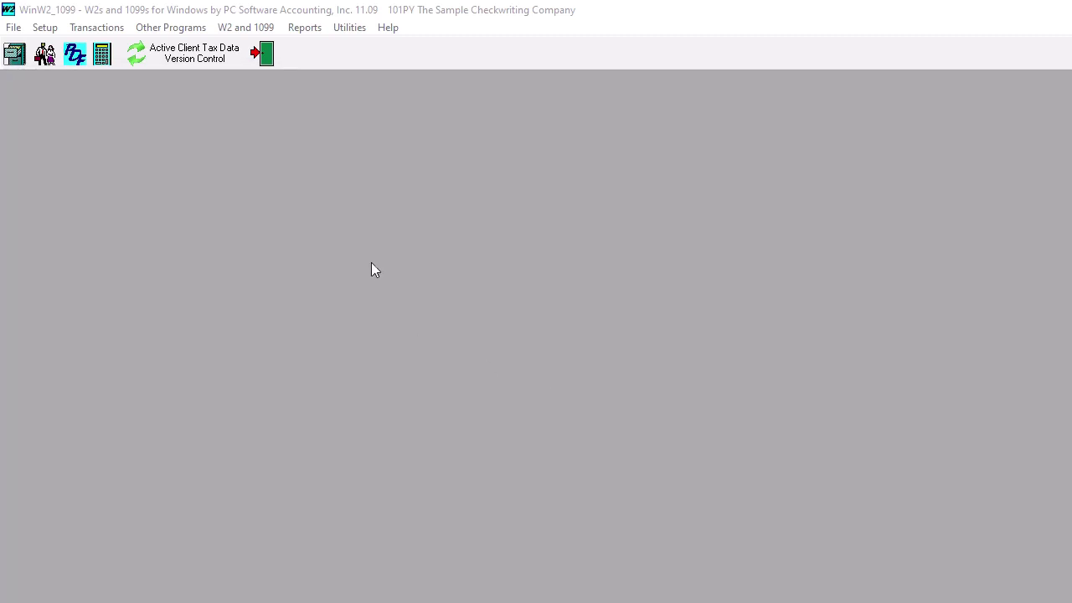
In the additional employee data, try enabling Electronic 1099 Correction without selecting an employee, and close the window without saving.
{"action": "left_click", "coordinate": [245, 27]}
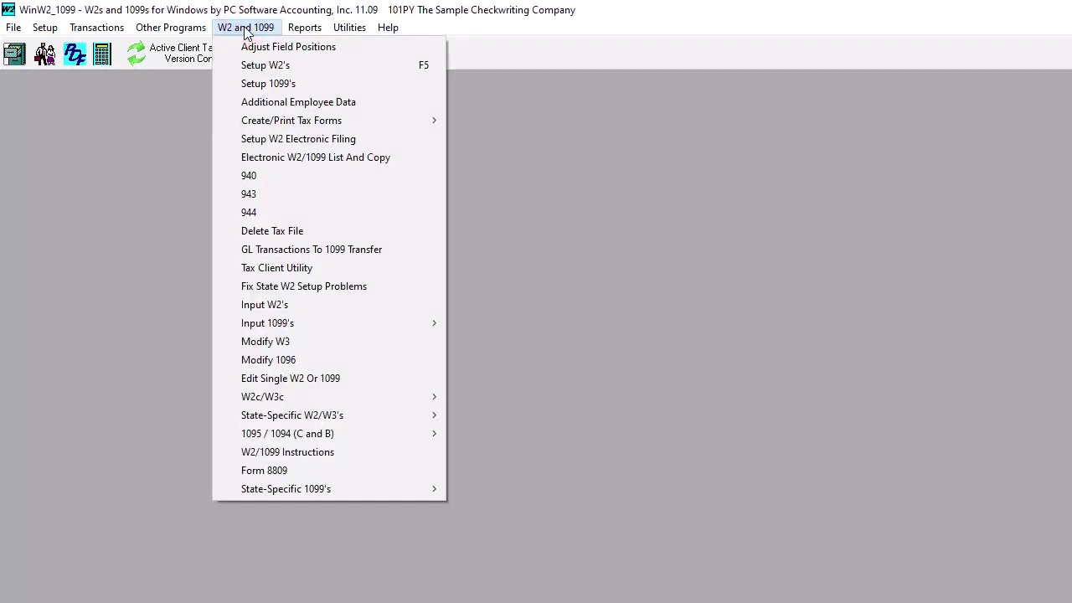
{"action": "left_click", "coordinate": [279, 103]}
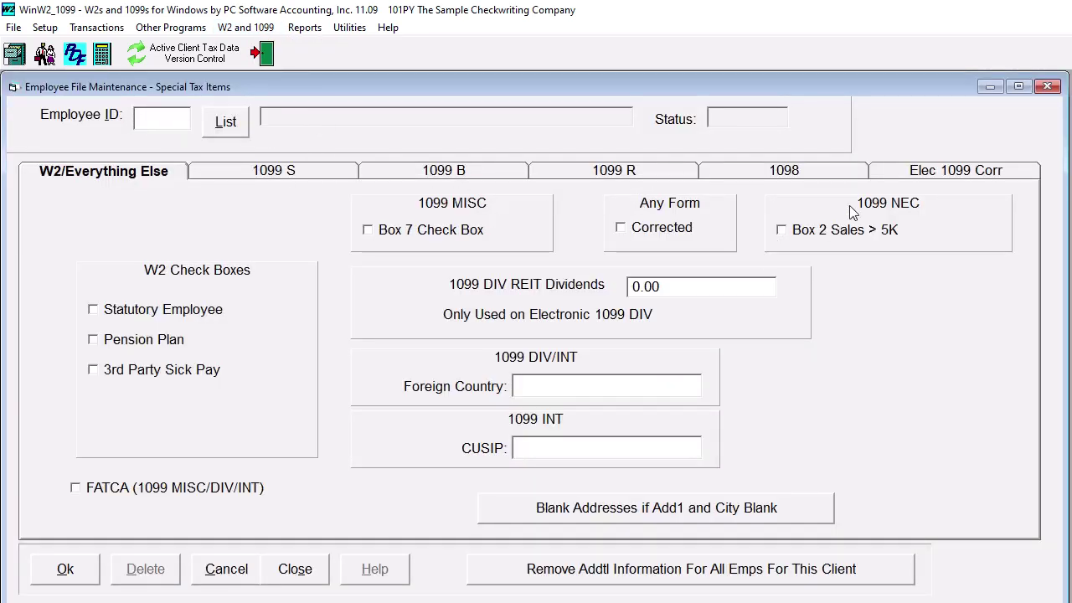
{"action": "left_click", "coordinate": [970, 171]}
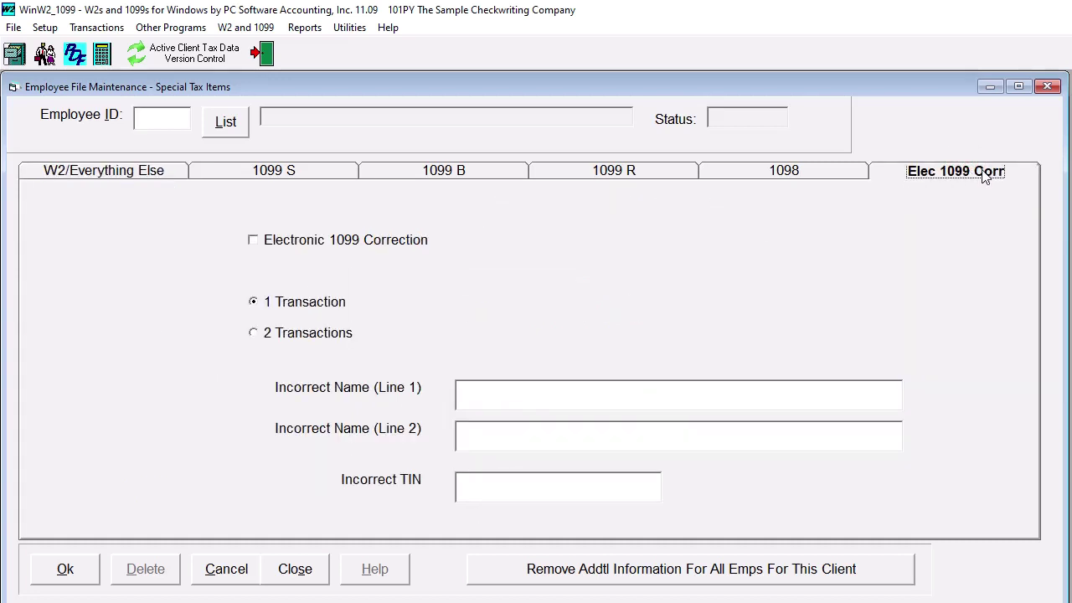
{"action": "left_click", "coordinate": [261, 240]}
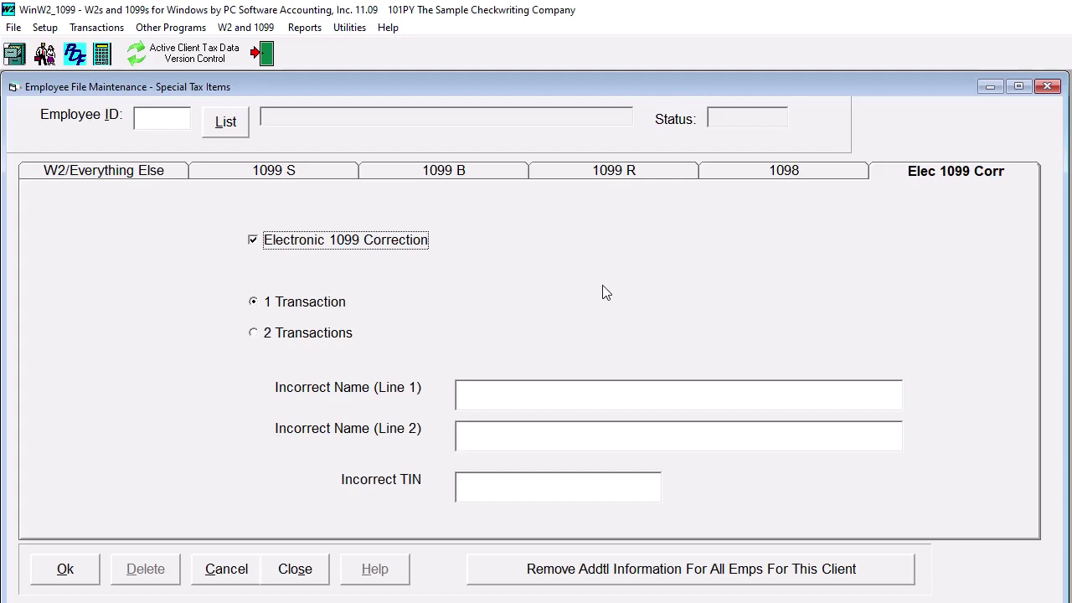
{"action": "left_click", "coordinate": [295, 573]}
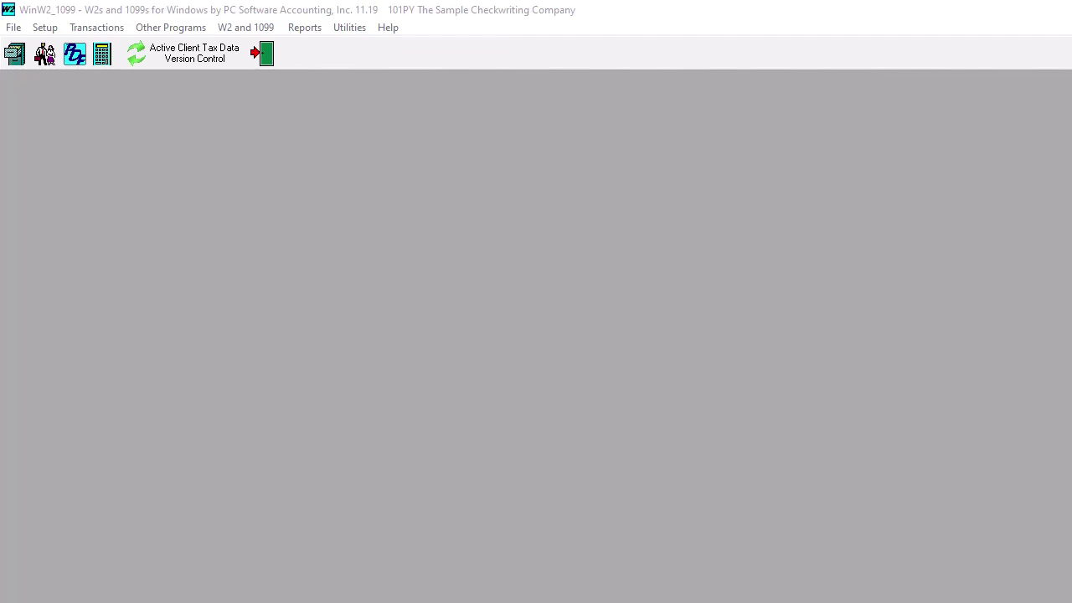